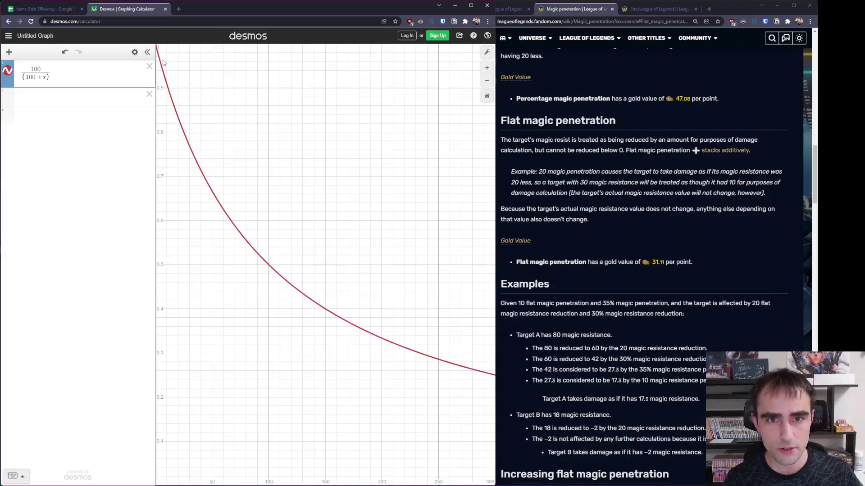
Trace the 100/(100 + x) curve at several points to examine how the damage multiplier changes with resistance
{"action": "left_click_drag", "start_coordinate": [155, 63], "coordinate": [146, 63]}
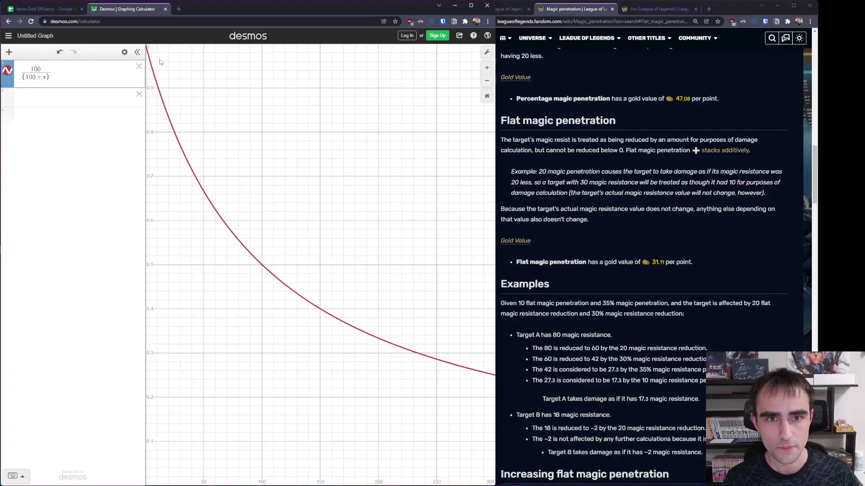
{"action": "left_click", "coordinate": [232, 224]}
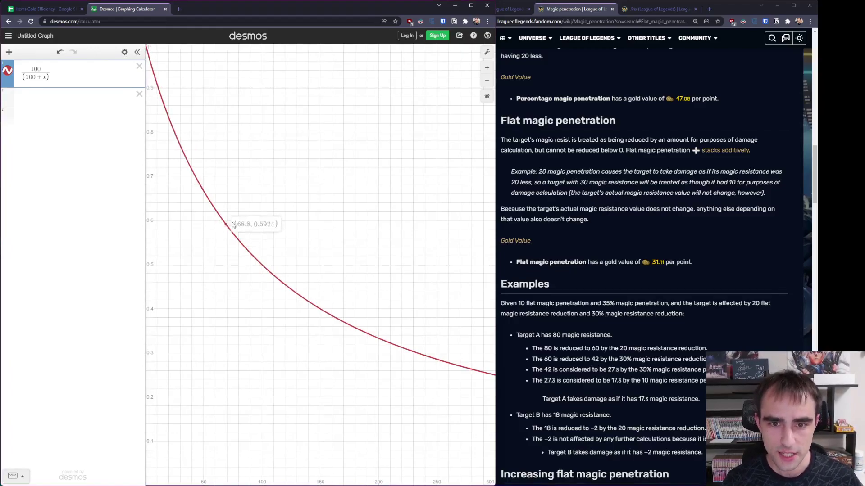
{"action": "mouse_move", "coordinate": [232, 225]}
{"action": "left_mouse_down"}
{"action": "mouse_move", "coordinate": [304, 299]}
{"action": "mouse_move", "coordinate": [261, 272]}
{"action": "left_mouse_up"}
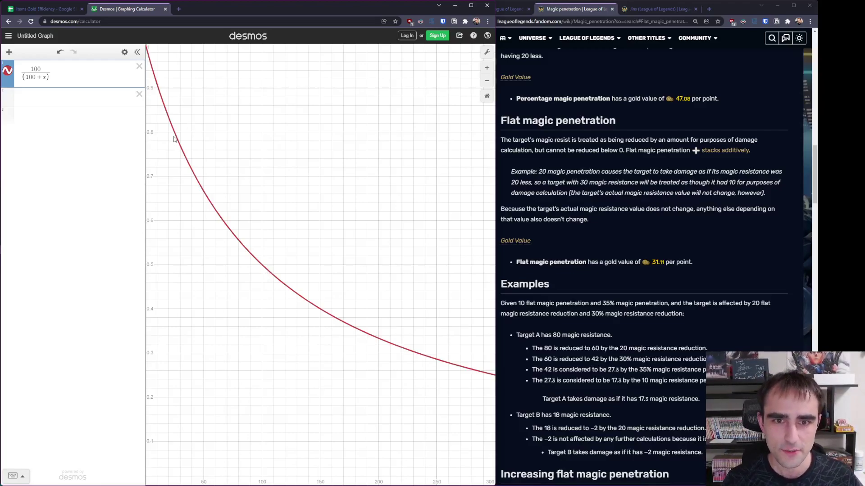
{"action": "left_click_drag", "start_coordinate": [173, 139], "coordinate": [188, 160]}
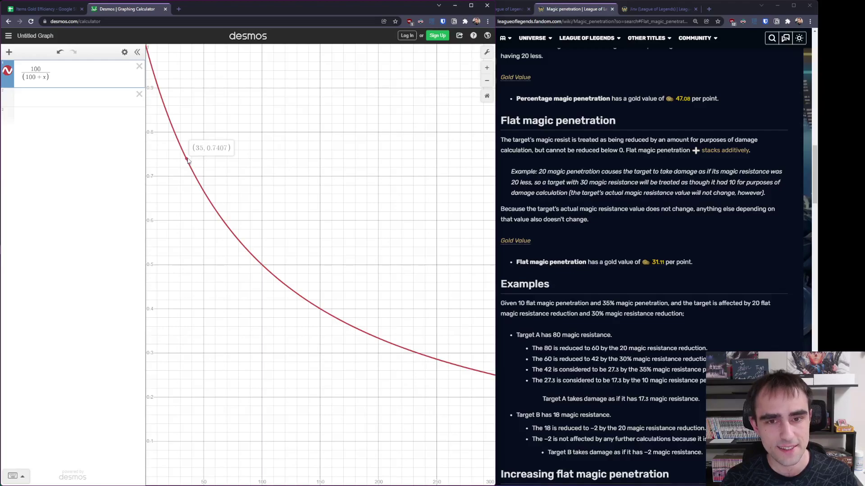
{"action": "mouse_move", "coordinate": [189, 161]}
{"action": "left_mouse_down"}
{"action": "mouse_move", "coordinate": [164, 116]}
{"action": "mouse_move", "coordinate": [150, 51]}
{"action": "left_mouse_up"}
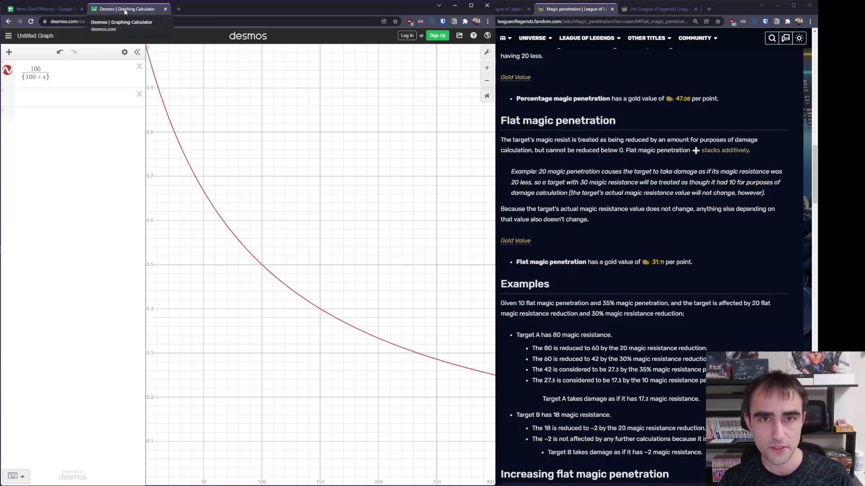
Close the Desmos graph and expand the Mages Mythics group on the Gold Efficiency sheet of the Items Gold Efficiency spreadsheet
{"action": "left_click", "coordinate": [165, 9]}
{"action": "left_click", "coordinate": [282, 62]}
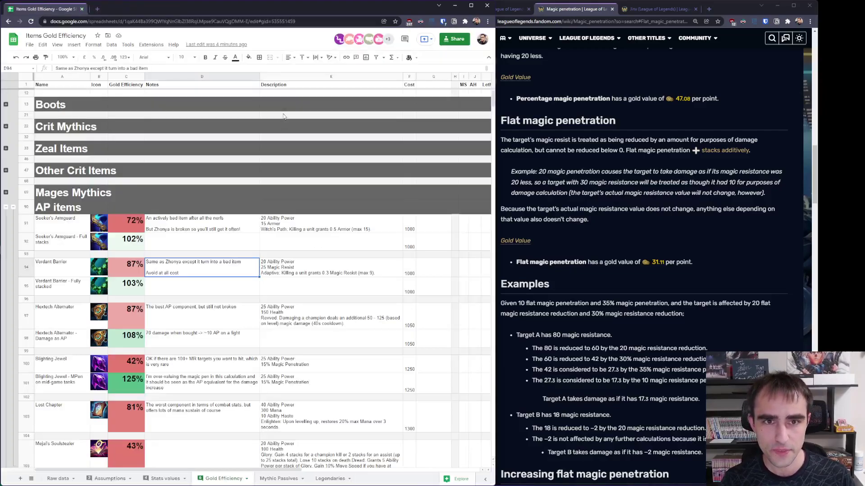
{"action": "scroll", "coordinate": [284, 116], "scroll_direction": "up", "scroll_amount": 1}
{"action": "scroll", "coordinate": [315, 157], "scroll_direction": "down", "scroll_amount": 3}
{"action": "scroll", "coordinate": [414, 202], "scroll_direction": "down", "scroll_amount": 1}
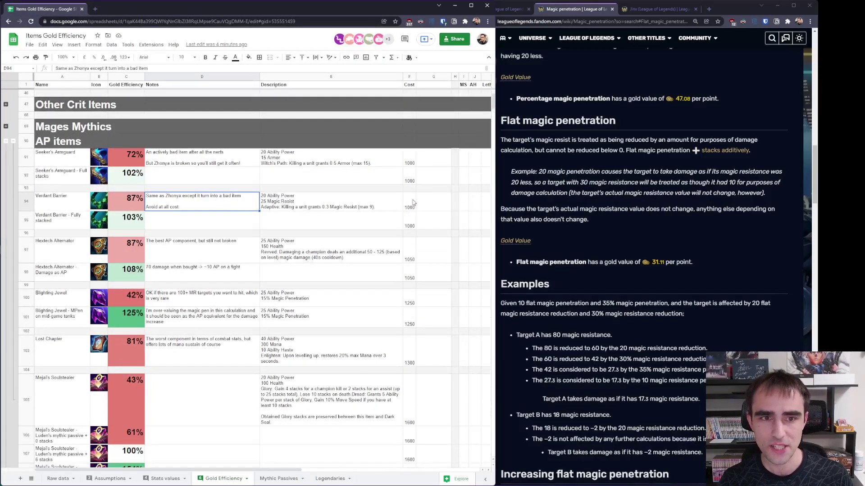
{"action": "scroll", "coordinate": [68, 135], "scroll_direction": "down", "scroll_amount": 1}
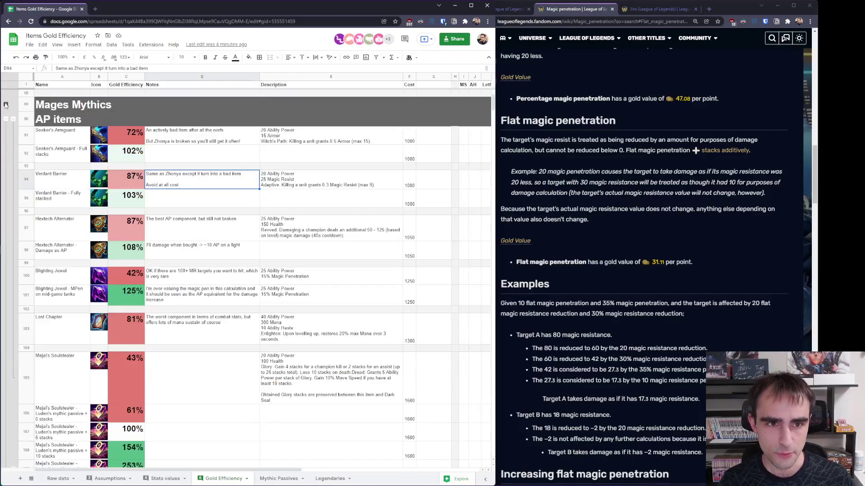
{"action": "left_click", "coordinate": [6, 105]}
{"action": "scroll", "coordinate": [8, 225], "scroll_direction": "down", "scroll_amount": 5}
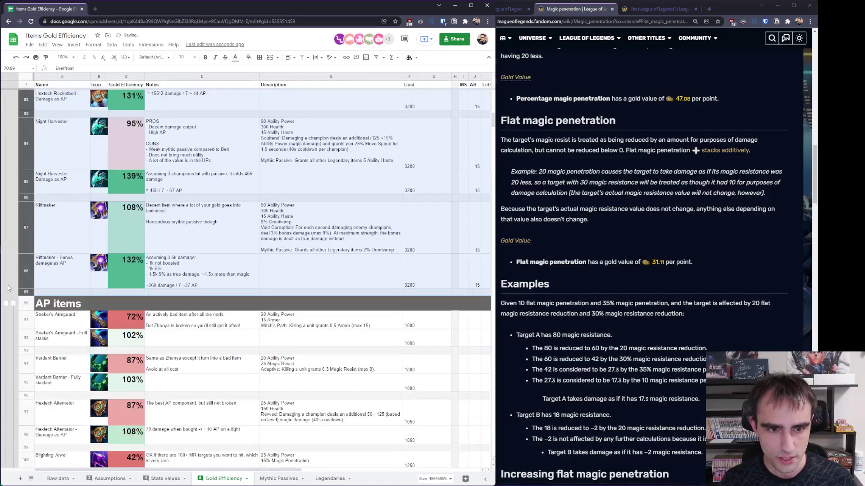
{"action": "left_click", "coordinate": [63, 304]}
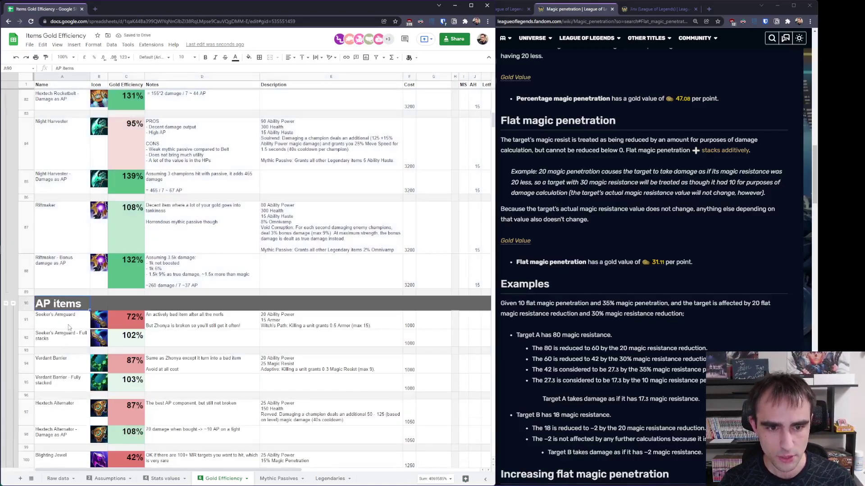
{"action": "left_click", "coordinate": [25, 350]}
{"action": "key", "text": "ctrl+c"}
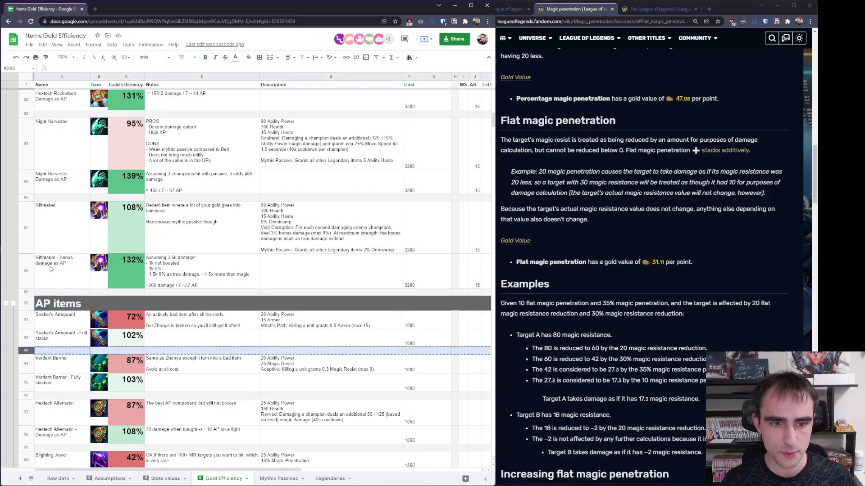
{"action": "right_click", "coordinate": [26, 292]}
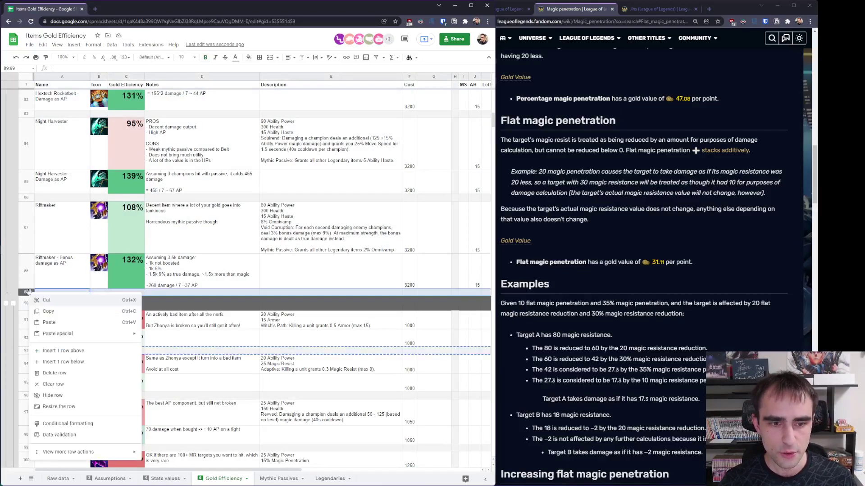
{"action": "left_click", "coordinate": [86, 362]}
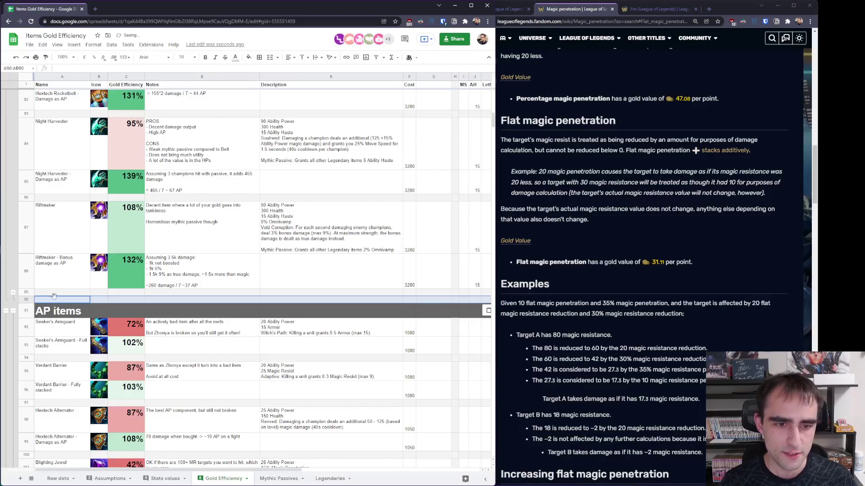
{"action": "left_click", "coordinate": [45, 310]}
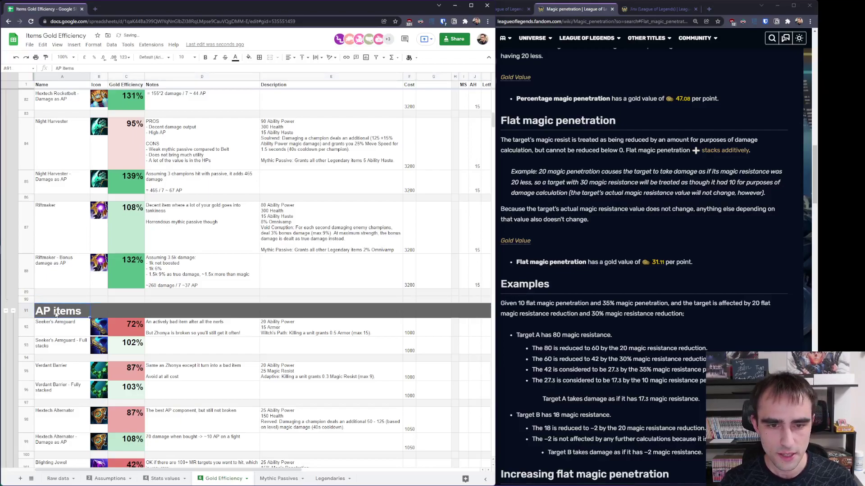
{"action": "right_click", "coordinate": [26, 300]}
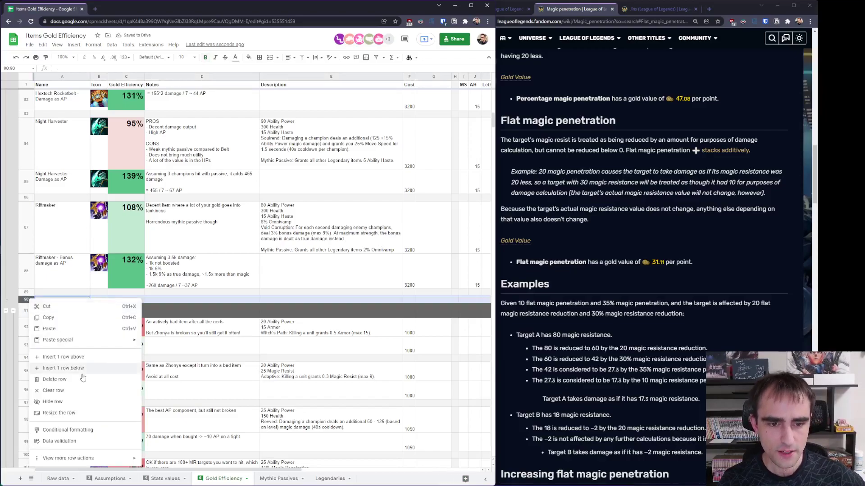
{"action": "left_click", "coordinate": [58, 380]}
Review the gold efficiency, notes and descriptions of the mage mythic items, from Riftmaker up to Everfrost
{"action": "scroll", "coordinate": [96, 334], "scroll_direction": "up", "scroll_amount": 3}
{"action": "left_click", "coordinate": [95, 334]}
{"action": "scroll", "coordinate": [98, 329], "scroll_direction": "up", "scroll_amount": 8}
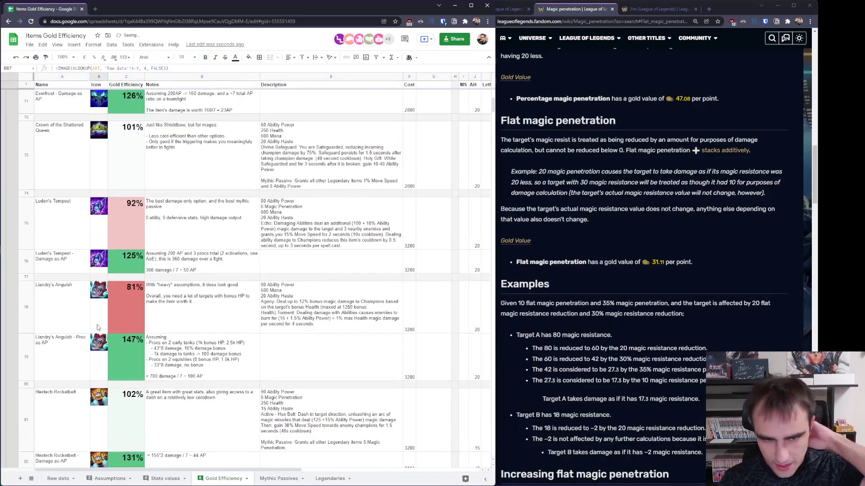
{"action": "scroll", "coordinate": [99, 326], "scroll_direction": "down", "scroll_amount": 2}
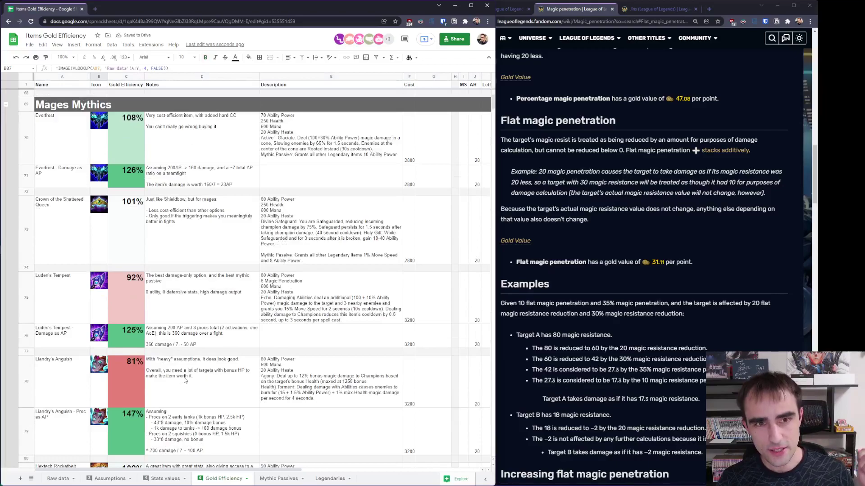
{"action": "scroll", "coordinate": [187, 383], "scroll_direction": "down", "scroll_amount": 1}
{"action": "scroll", "coordinate": [188, 385], "scroll_direction": "up", "scroll_amount": 1}
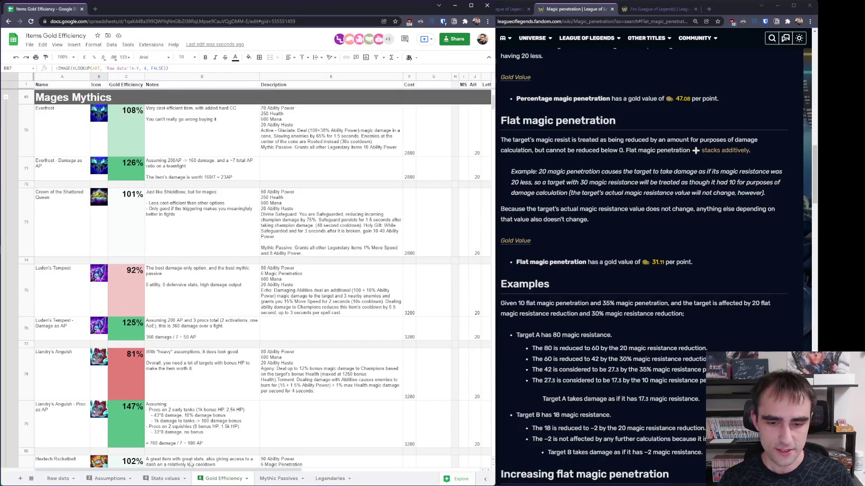
Compare the gold values of the mage mythic passives on the Mythic Passives sheet, highlighting Luden's Tempest and Hextech Rocketbelt
{"action": "left_click", "coordinate": [279, 479]}
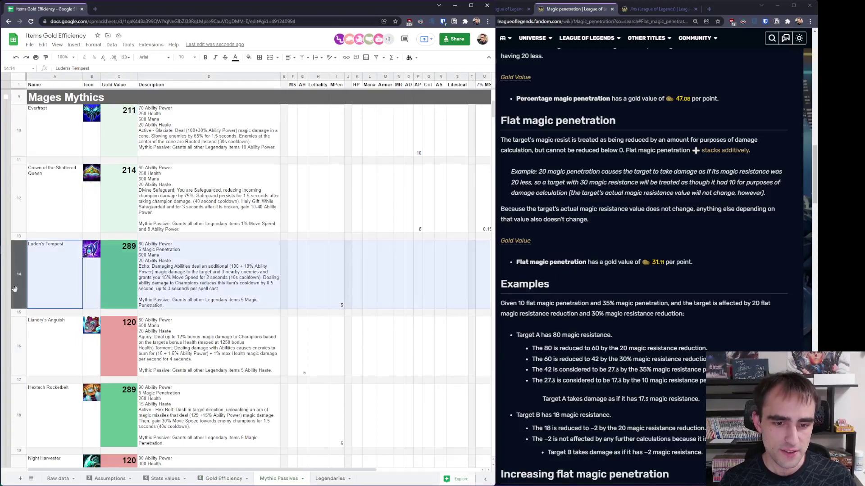
{"action": "left_click", "coordinate": [17, 290]}
{"action": "left_click", "coordinate": [12, 407]}
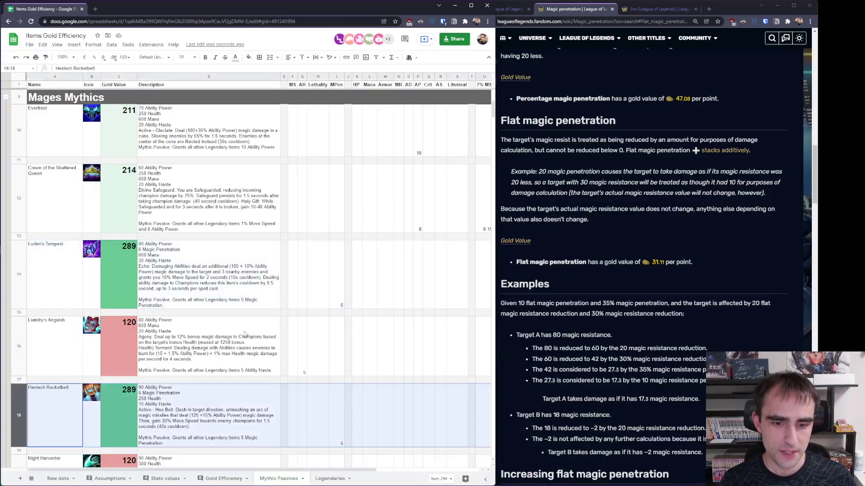
{"action": "left_click", "coordinate": [245, 333]}
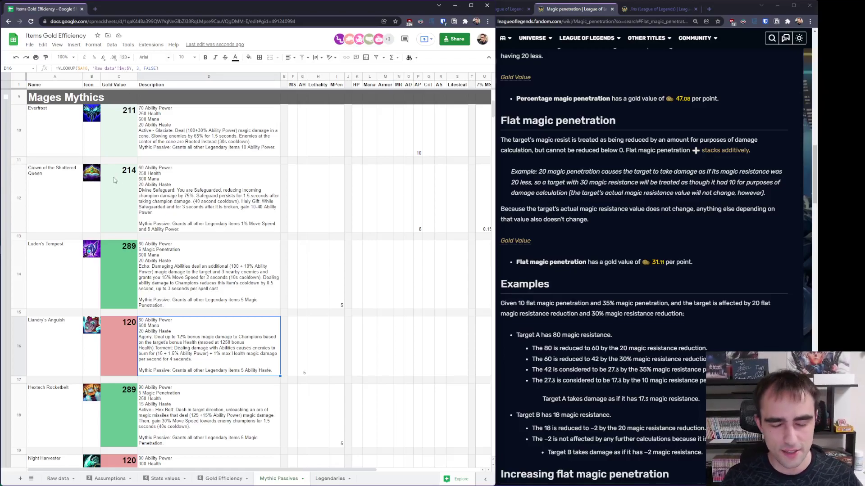
{"action": "scroll", "coordinate": [208, 405], "scroll_direction": "down", "scroll_amount": 3}
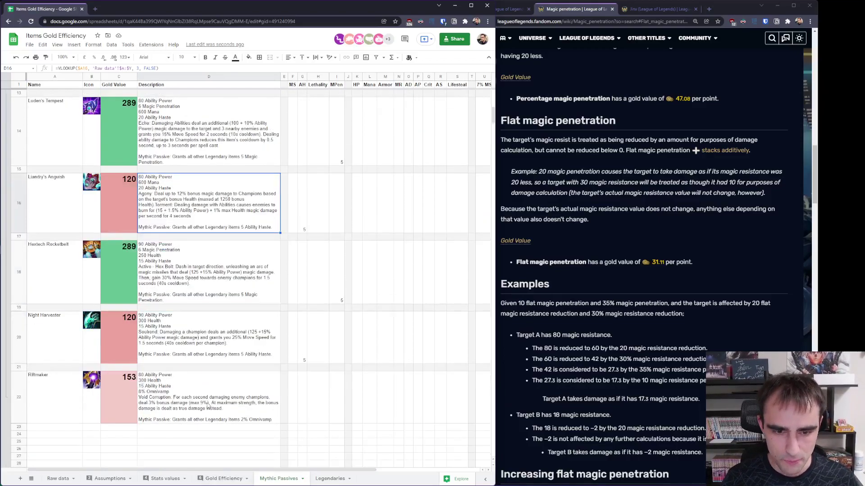
{"action": "scroll", "coordinate": [208, 406], "scroll_direction": "up", "scroll_amount": 3}
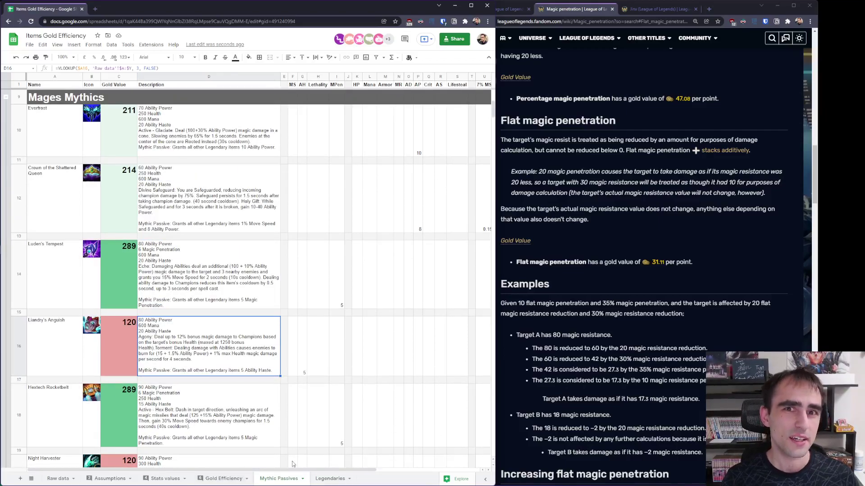
Return to the Gold Efficiency sheet, collapse the Mages Mythics group and select the Hextech Alternator note
{"action": "left_click", "coordinate": [215, 480]}
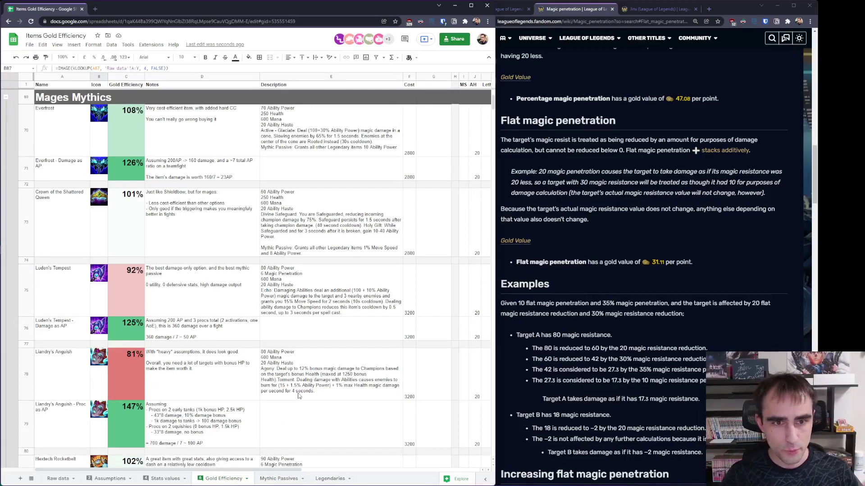
{"action": "left_click", "coordinate": [6, 97]}
{"action": "left_click", "coordinate": [132, 186]}
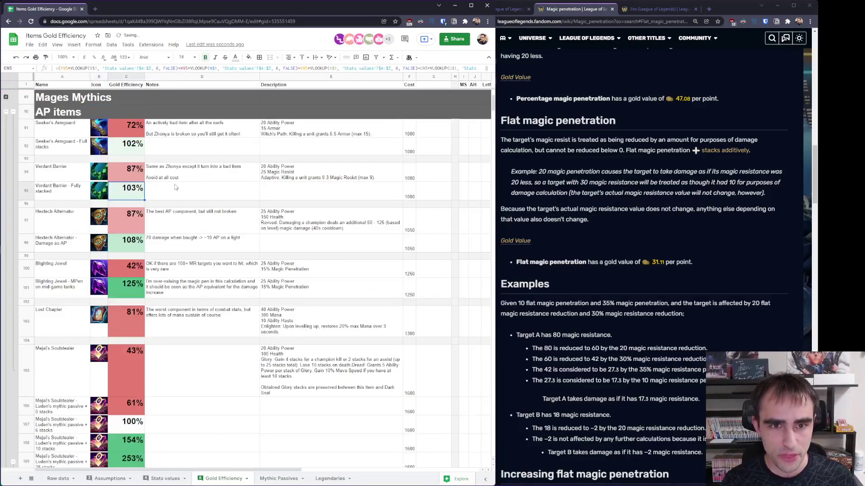
{"action": "left_click", "coordinate": [174, 231]}
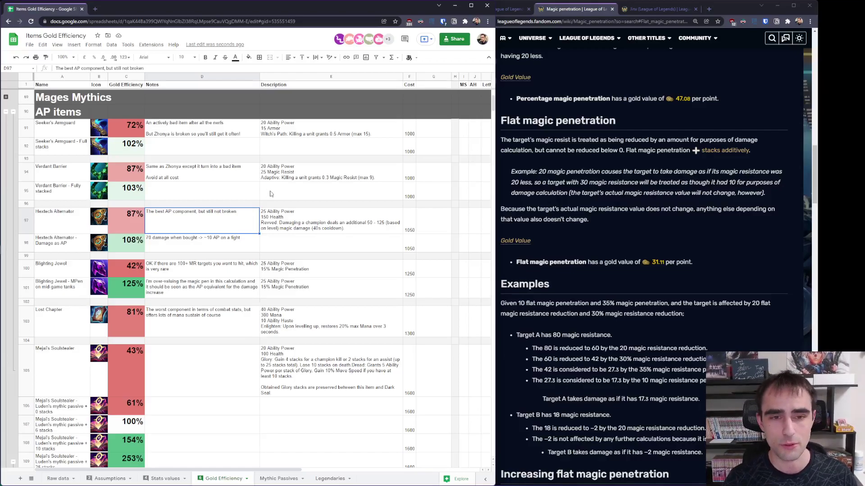
Examine the gold efficiency and notes of the AP items from Hextech Alternator down to Archangel's Staff
{"action": "scroll", "coordinate": [101, 220], "scroll_direction": "down", "scroll_amount": 3}
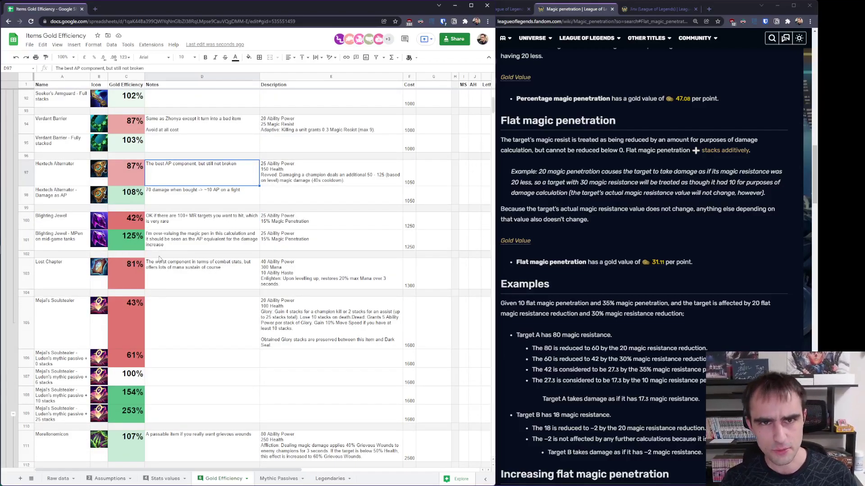
{"action": "scroll", "coordinate": [161, 259], "scroll_direction": "down", "scroll_amount": 1}
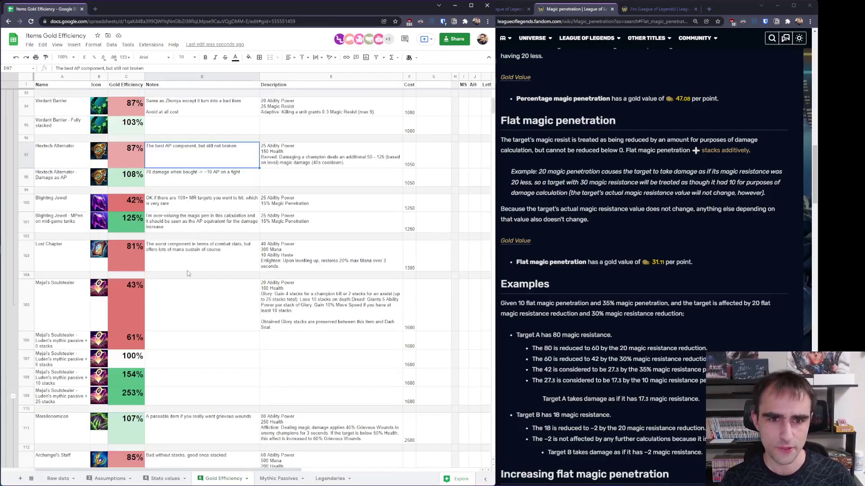
{"action": "scroll", "coordinate": [193, 243], "scroll_direction": "up", "scroll_amount": 1}
{"action": "scroll", "coordinate": [193, 243], "scroll_direction": "down", "scroll_amount": 1}
{"action": "scroll", "coordinate": [193, 243], "scroll_direction": "down", "scroll_amount": 2}
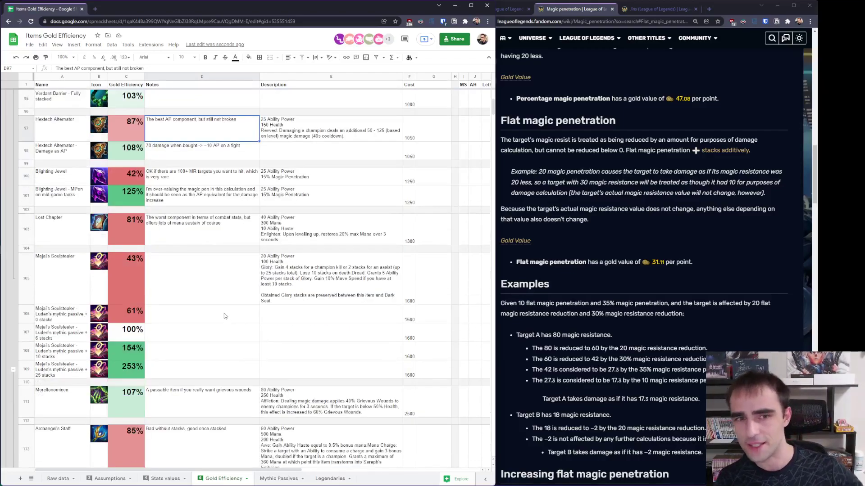
{"action": "scroll", "coordinate": [225, 315], "scroll_direction": "down", "scroll_amount": 1}
{"action": "scroll", "coordinate": [176, 230], "scroll_direction": "right", "scroll_amount": 3}
{"action": "scroll", "coordinate": [134, 218], "scroll_direction": "left", "scroll_amount": 3}
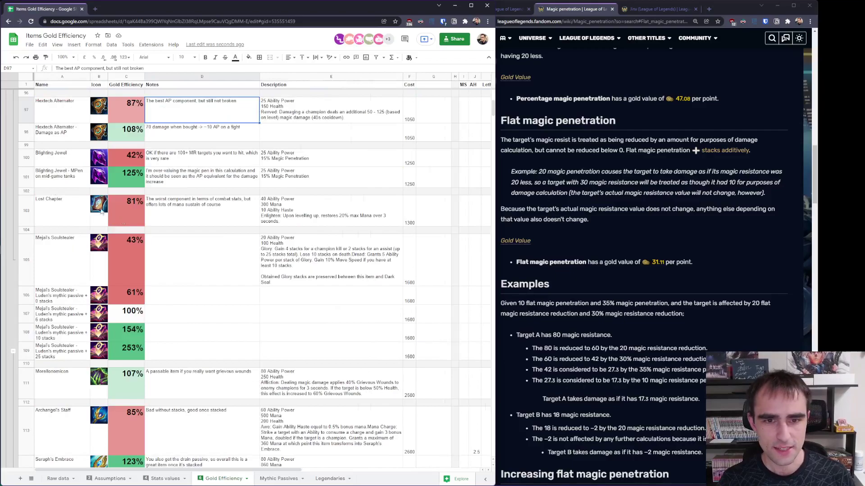
Highlight the Lost Chapter row, read its note, and look over the Mejai's Soulstealer rows below it
{"action": "scroll", "coordinate": [91, 234], "scroll_direction": "up", "scroll_amount": 3}
{"action": "left_click", "coordinate": [30, 269]}
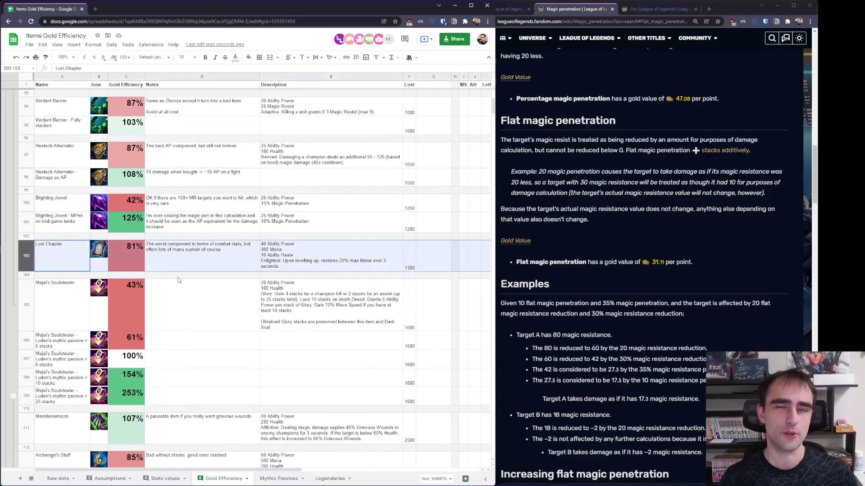
{"action": "left_click", "coordinate": [197, 269]}
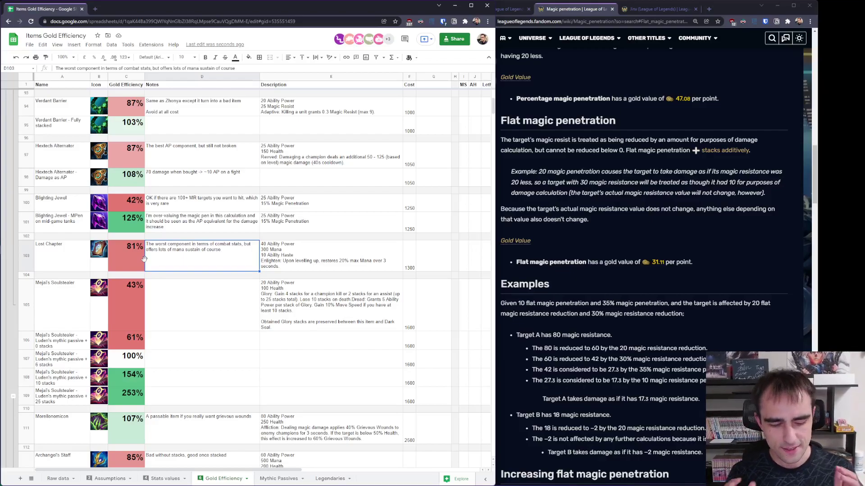
{"action": "scroll", "coordinate": [143, 259], "scroll_direction": "down", "scroll_amount": 1}
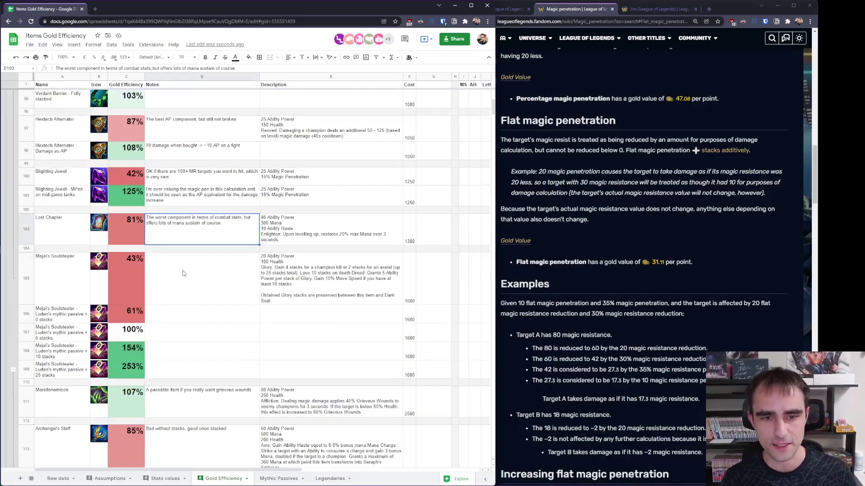
{"action": "scroll", "coordinate": [166, 273], "scroll_direction": "up", "scroll_amount": 1}
{"action": "scroll", "coordinate": [184, 284], "scroll_direction": "down", "scroll_amount": 2}
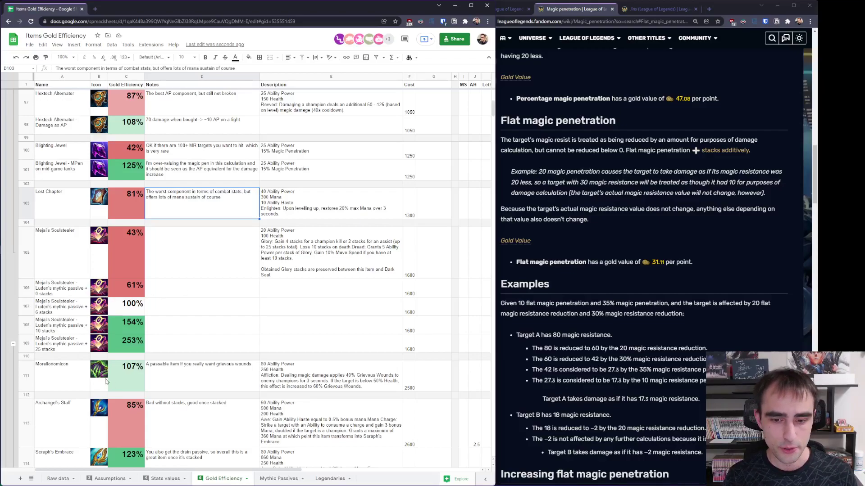
Open the Mythic Passives sheet and highlight the Luden's Tempest and Hextech Rocketbelt rows to review their magic penetration passives
{"action": "left_click", "coordinate": [262, 480]}
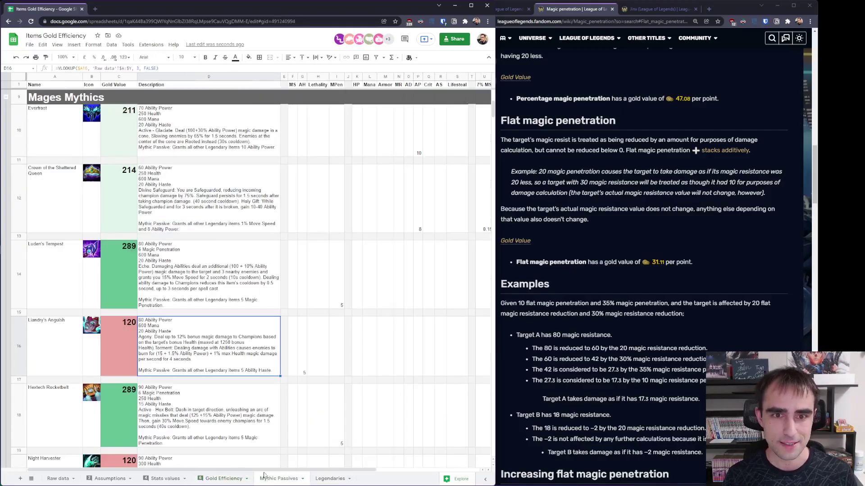
{"action": "scroll", "coordinate": [74, 353], "scroll_direction": "down", "scroll_amount": 1}
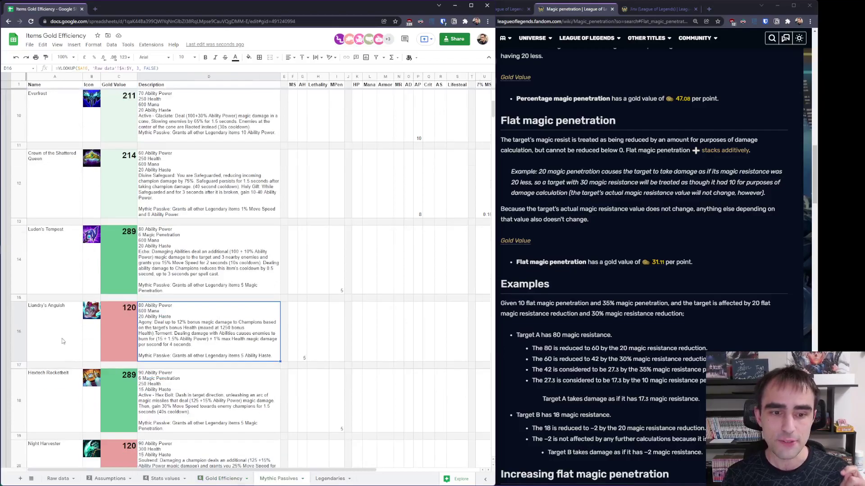
{"action": "left_click", "coordinate": [16, 257]}
{"action": "left_click", "coordinate": [20, 412]}
Return to the Gold Efficiency sheet, highlight the Mejai's Soulstealer rows for 0 and 6 stacks, and select the 25-stack note cell
{"action": "left_click", "coordinate": [224, 479]}
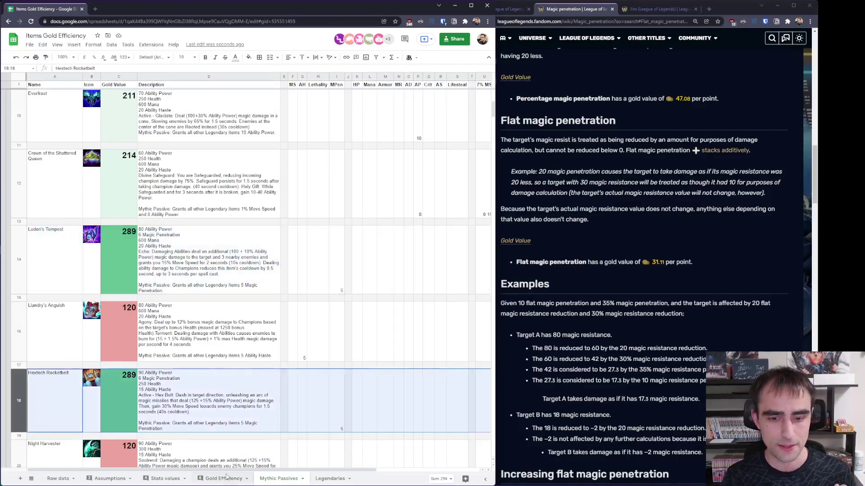
{"action": "left_click", "coordinate": [22, 288]}
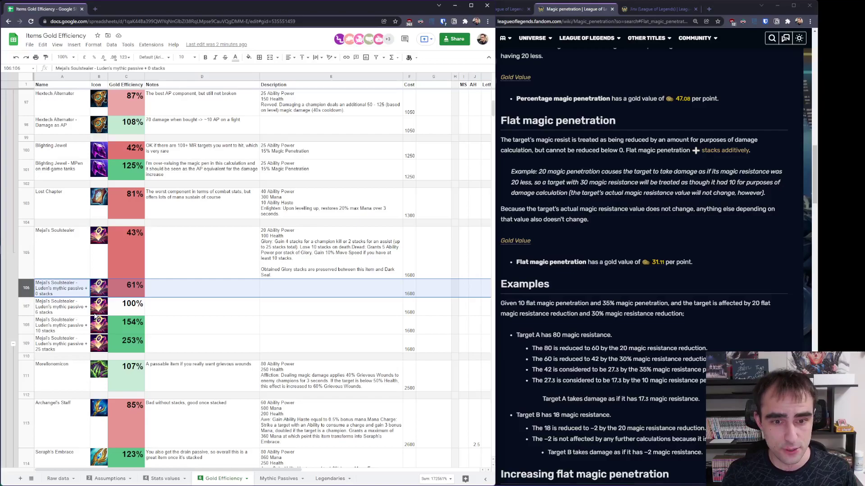
{"action": "left_click", "coordinate": [21, 306]}
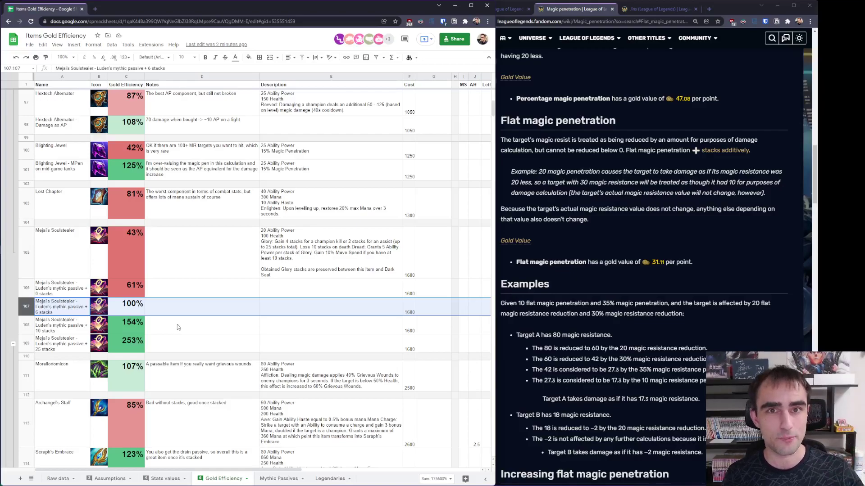
{"action": "left_click", "coordinate": [193, 337]}
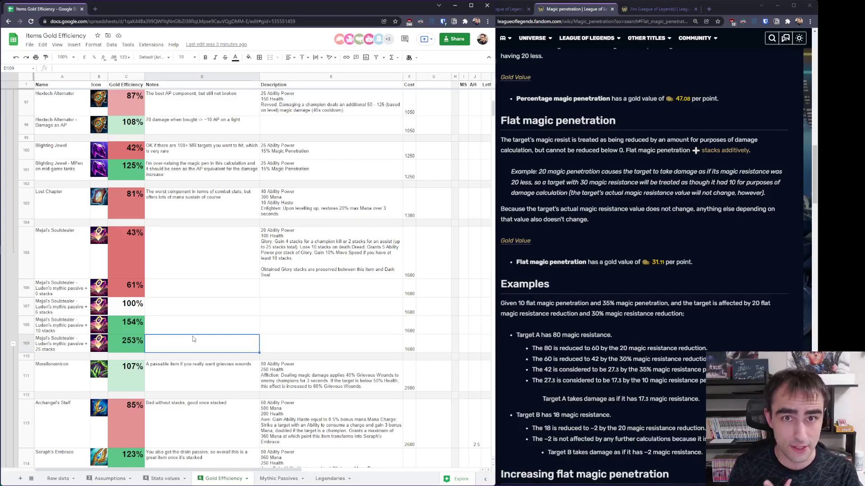
Examine the gold efficiency and notes from the Mejai's Soulstealer rows through Morellonomicon and Archangel's Staff to Seraph's Embrace
{"action": "scroll", "coordinate": [193, 339], "scroll_direction": "down", "scroll_amount": 1}
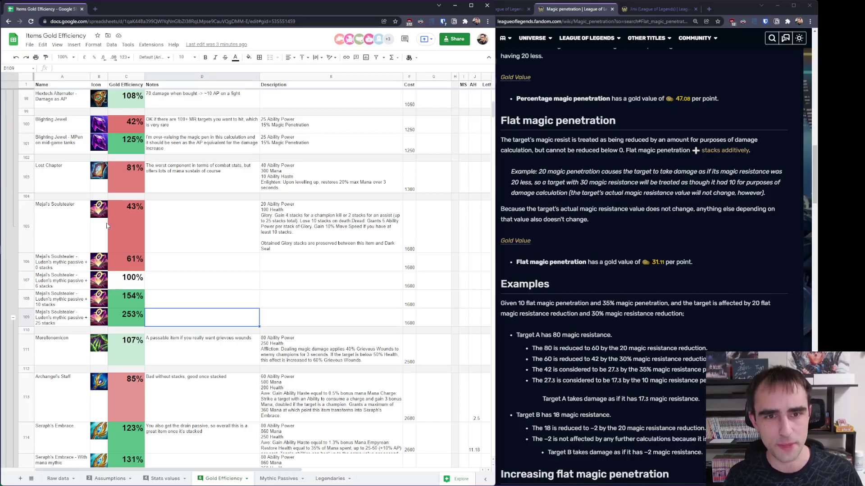
{"action": "scroll", "coordinate": [112, 234], "scroll_direction": "up", "scroll_amount": 3}
{"action": "scroll", "coordinate": [112, 242], "scroll_direction": "down", "scroll_amount": 3}
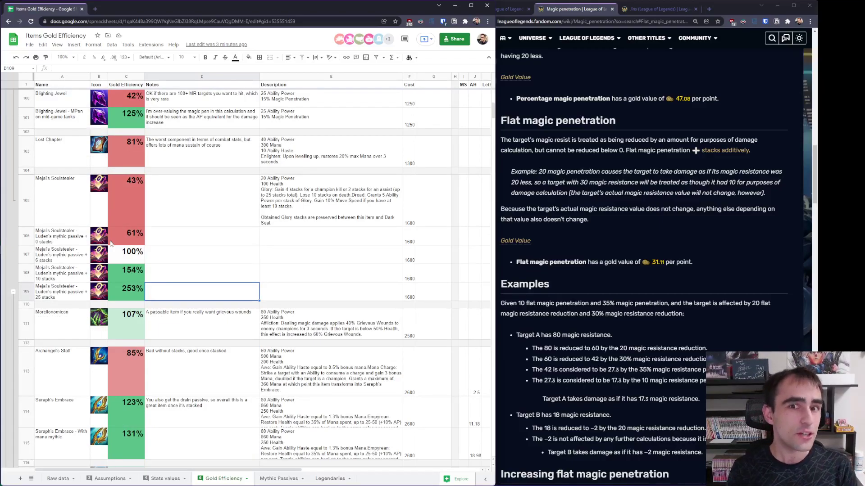
{"action": "scroll", "coordinate": [198, 327], "scroll_direction": "down", "scroll_amount": 2}
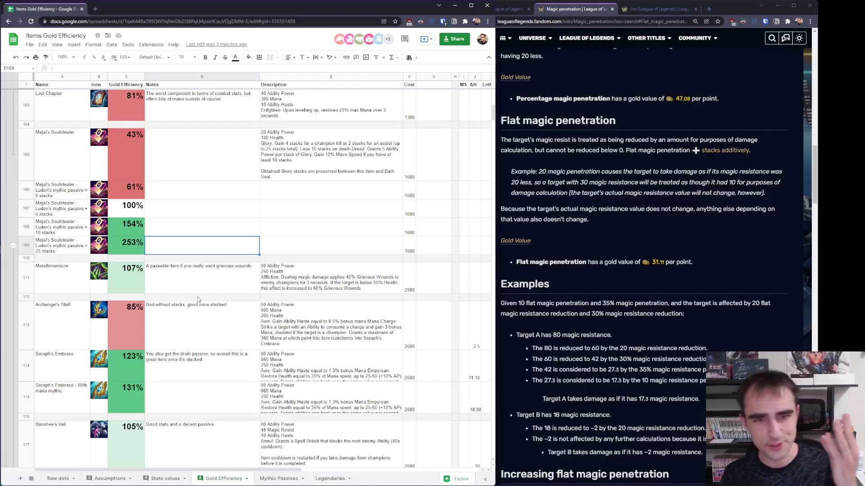
{"action": "scroll", "coordinate": [197, 297], "scroll_direction": "down", "scroll_amount": 1}
{"action": "scroll", "coordinate": [198, 299], "scroll_direction": "up", "scroll_amount": 1}
{"action": "scroll", "coordinate": [200, 299], "scroll_direction": "down", "scroll_amount": 1}
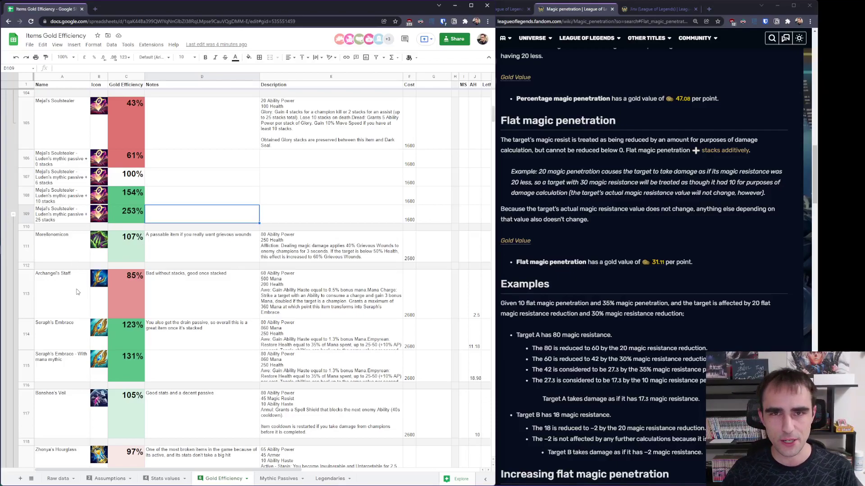
{"action": "scroll", "coordinate": [78, 293], "scroll_direction": "down", "scroll_amount": 1}
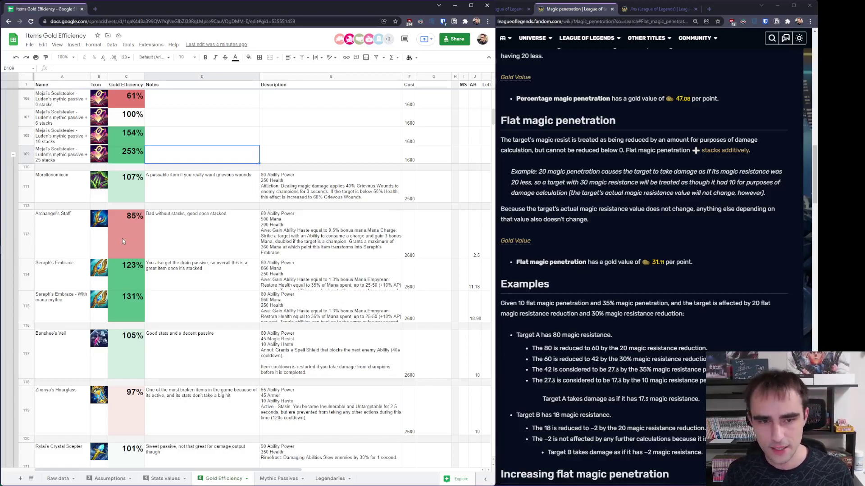
{"action": "scroll", "coordinate": [81, 255], "scroll_direction": "down", "scroll_amount": 1}
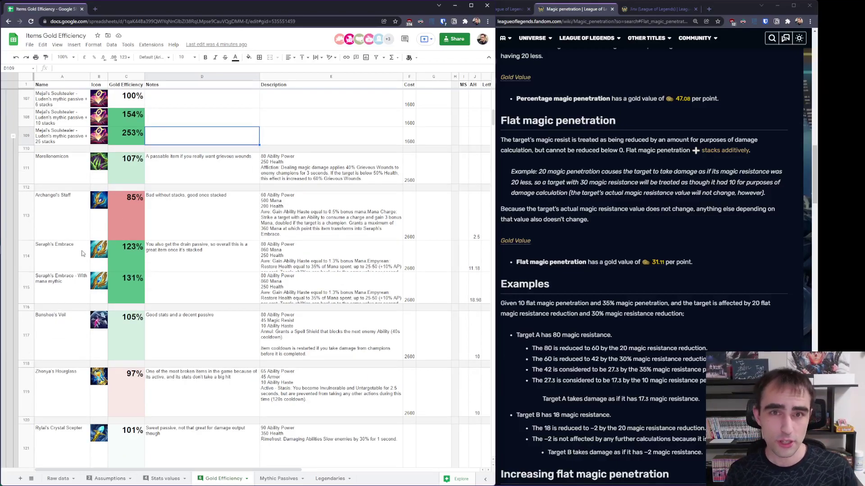
{"action": "scroll", "coordinate": [82, 255], "scroll_direction": "down", "scroll_amount": 1}
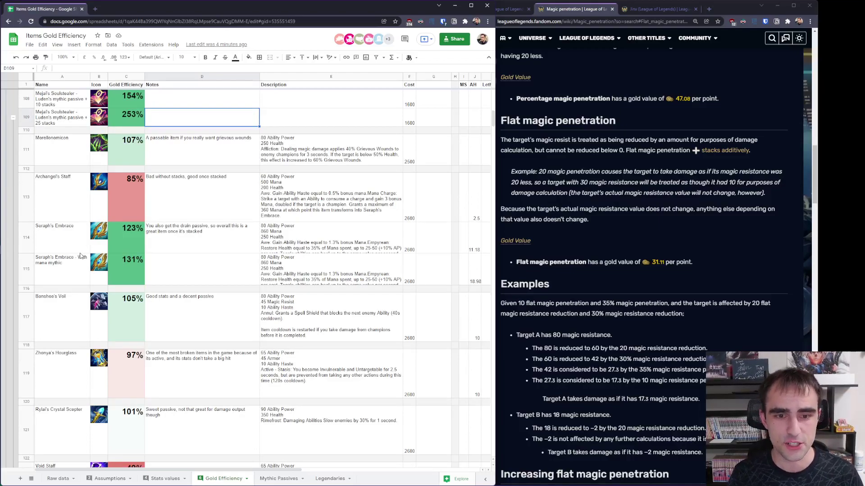
Highlight the Banshee's Veil and Zhonya's Hourglass rows together, and select the Zhonya's Hourglass gold efficiency cell
{"action": "scroll", "coordinate": [81, 256], "scroll_direction": "down", "scroll_amount": 1}
{"action": "left_click_drag", "start_coordinate": [25, 321], "coordinate": [19, 372]}
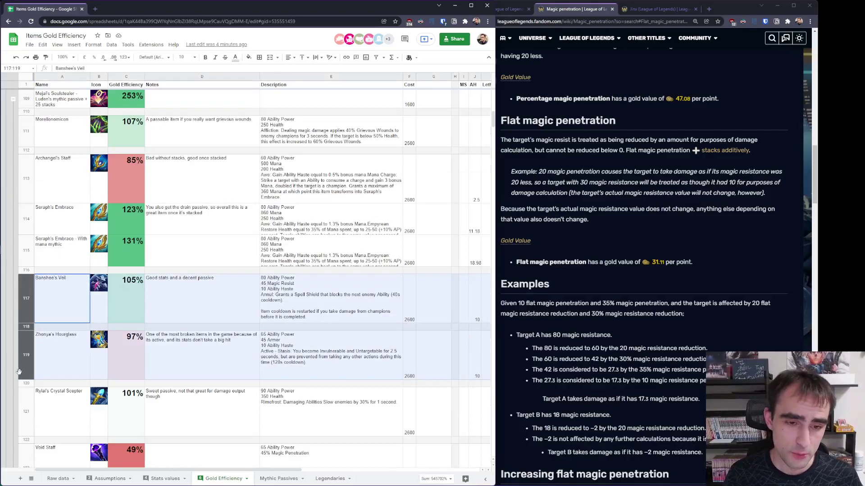
{"action": "left_click", "coordinate": [126, 358]}
{"action": "scroll", "coordinate": [90, 315], "scroll_direction": "right", "scroll_amount": 1}
{"action": "scroll", "coordinate": [90, 315], "scroll_direction": "down", "scroll_amount": 1}
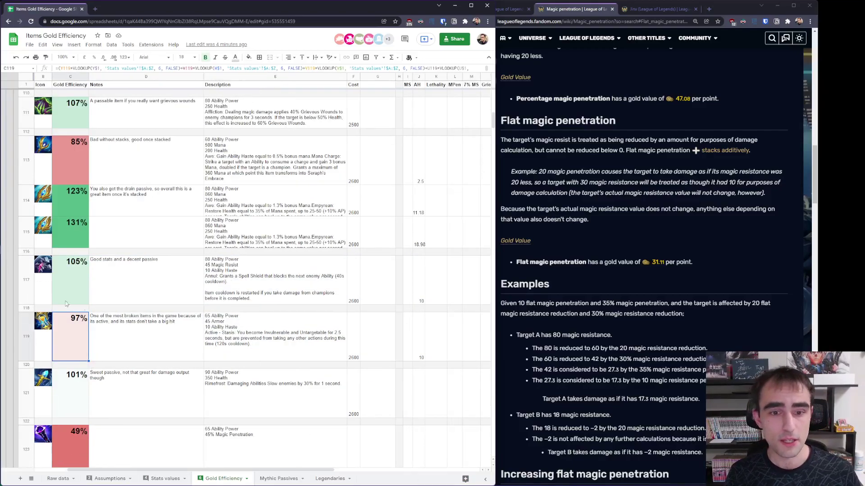
{"action": "scroll", "coordinate": [50, 298], "scroll_direction": "left", "scroll_amount": 1}
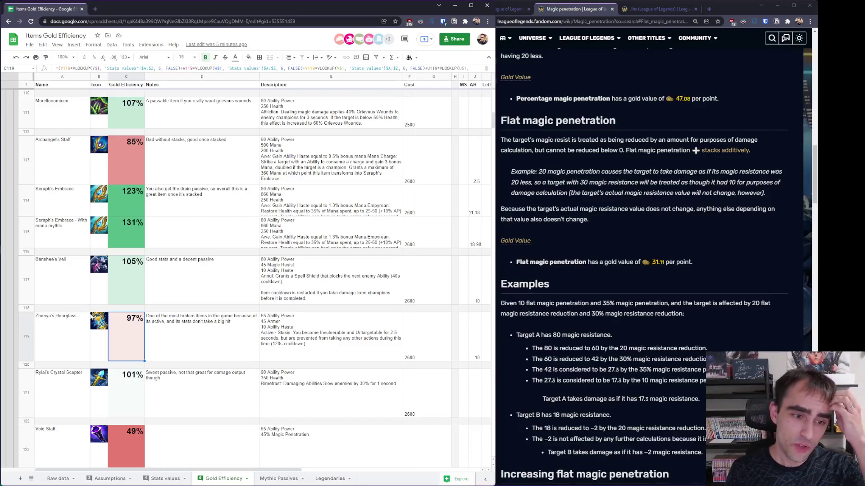
Look over the Rylai's Crystal Scepter and Void Staff rows, and highlight the Shadowflame row
{"action": "scroll", "coordinate": [92, 318], "scroll_direction": "down", "scroll_amount": 2}
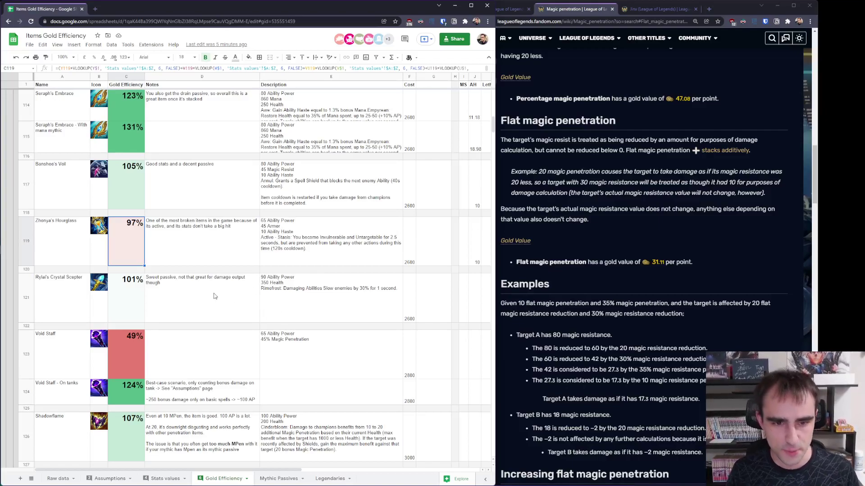
{"action": "scroll", "coordinate": [215, 293], "scroll_direction": "down", "scroll_amount": 1}
{"action": "scroll", "coordinate": [215, 293], "scroll_direction": "down", "scroll_amount": 1}
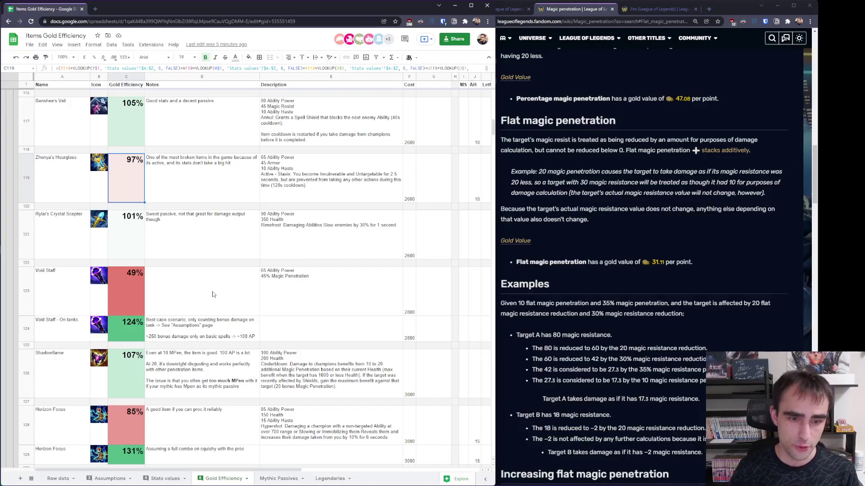
{"action": "left_click", "coordinate": [30, 380]}
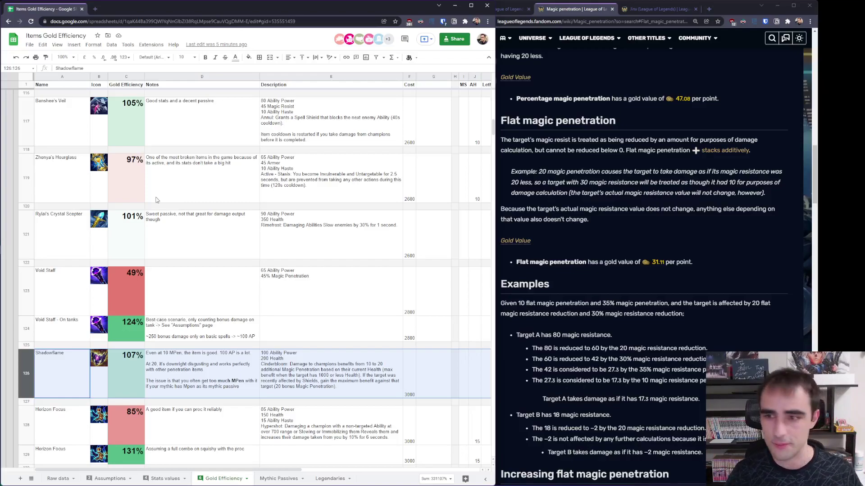
Switch to the League of Legends Wiki, search for "maw of" and open the Maw of Malmortius page
{"action": "left_click", "coordinate": [579, 41]}
{"action": "scroll", "coordinate": [579, 42], "scroll_direction": "up", "scroll_amount": 20}
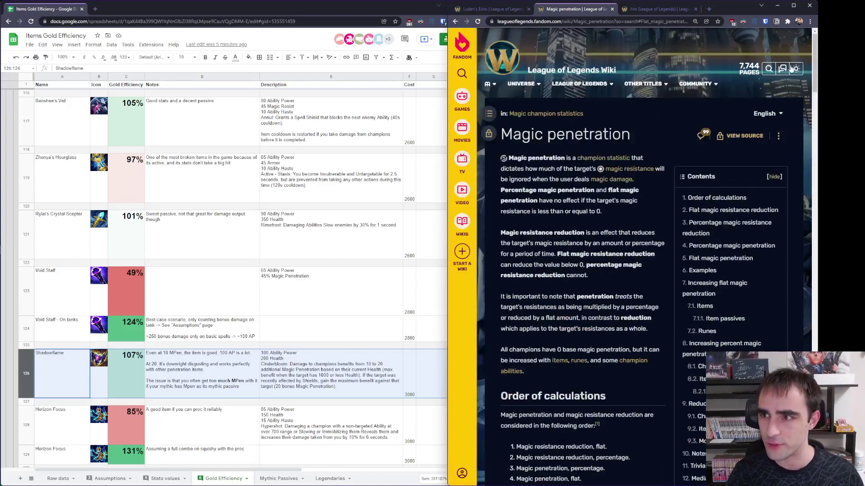
{"action": "left_click", "coordinate": [769, 69]}
{"action": "type", "text": "wat"}
{"action": "key", "text": "BackSpace"}
{"action": "key", "text": "BackSpace"}
{"action": "key", "text": "BackSpace"}
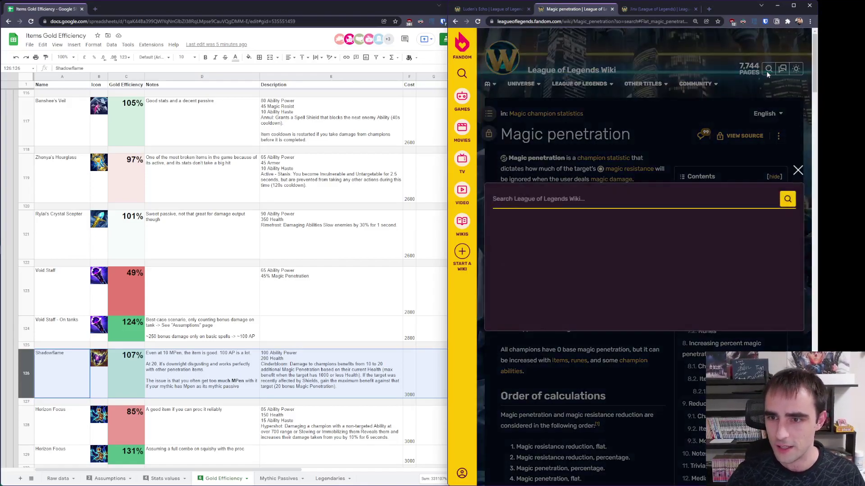
{"action": "type", "text": "maw of"}
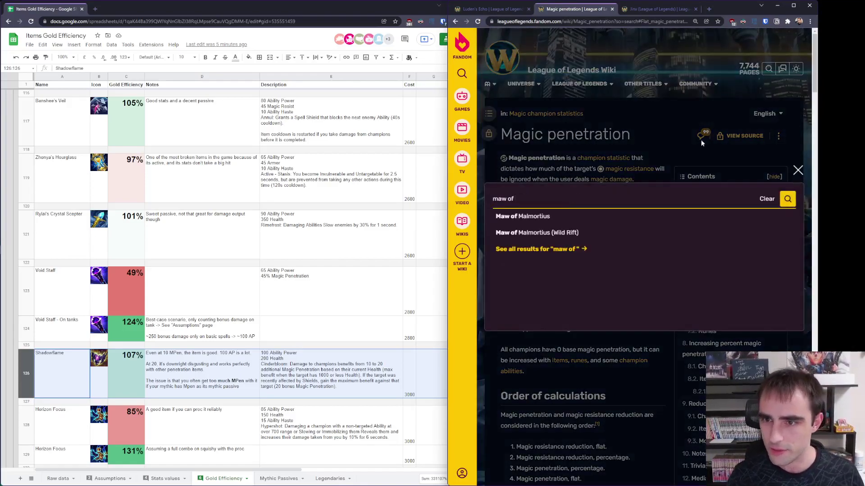
{"action": "left_click", "coordinate": [521, 217]}
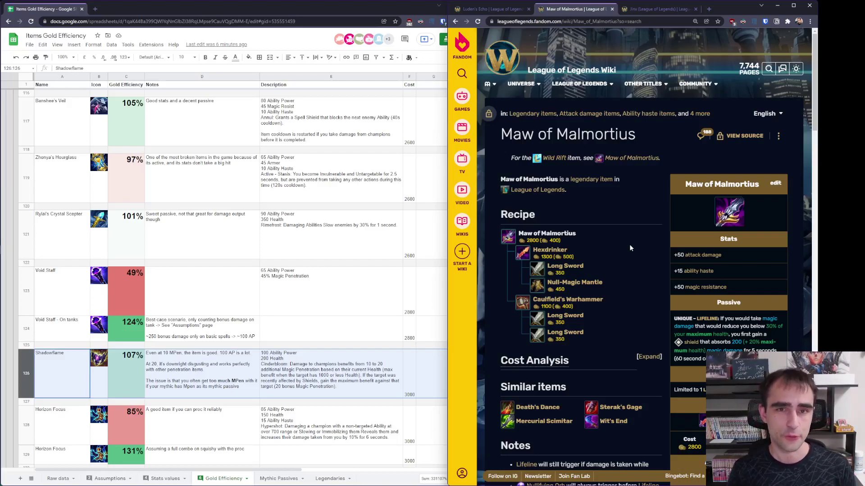
Switch back to the Items Gold Efficiency spreadsheet and select the Shadowflame name cell
{"action": "scroll", "coordinate": [64, 282], "scroll_direction": "down", "scroll_amount": 1}
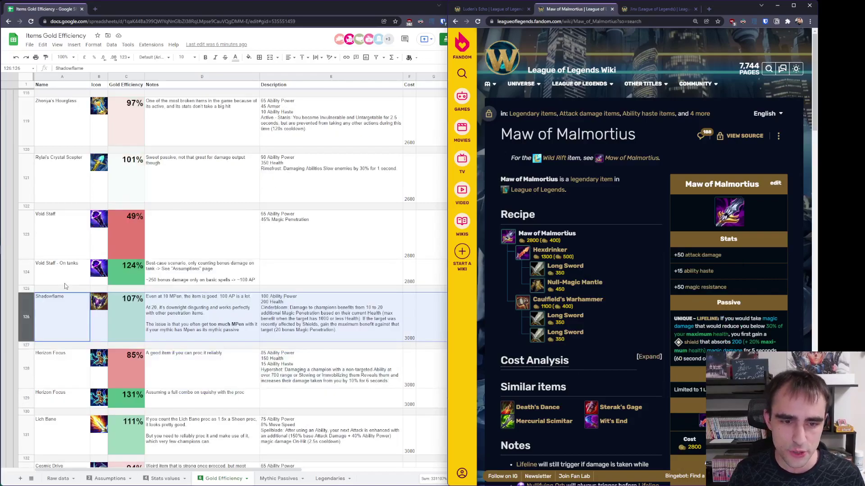
{"action": "left_click", "coordinate": [62, 312]}
{"action": "left_click", "coordinate": [61, 312]}
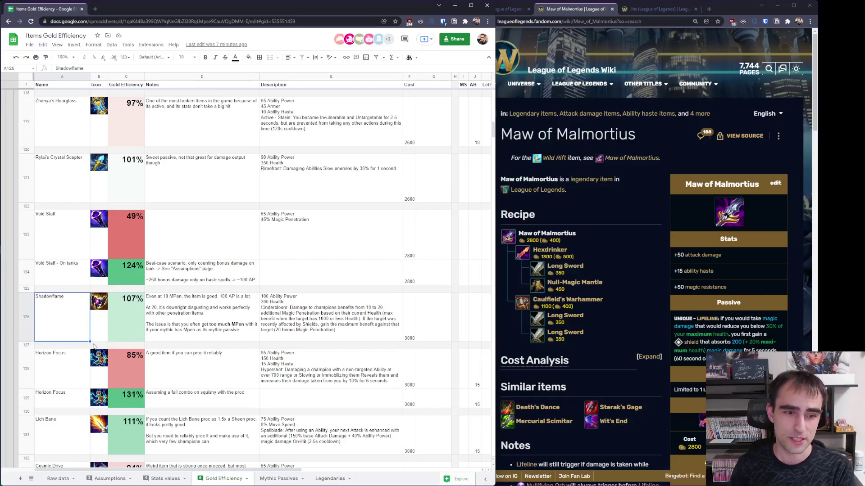
Look over the items below Shadowflame down to Rabadon's Deathcap, and highlight the Lich Bane row
{"action": "scroll", "coordinate": [93, 346], "scroll_direction": "down", "scroll_amount": 3}
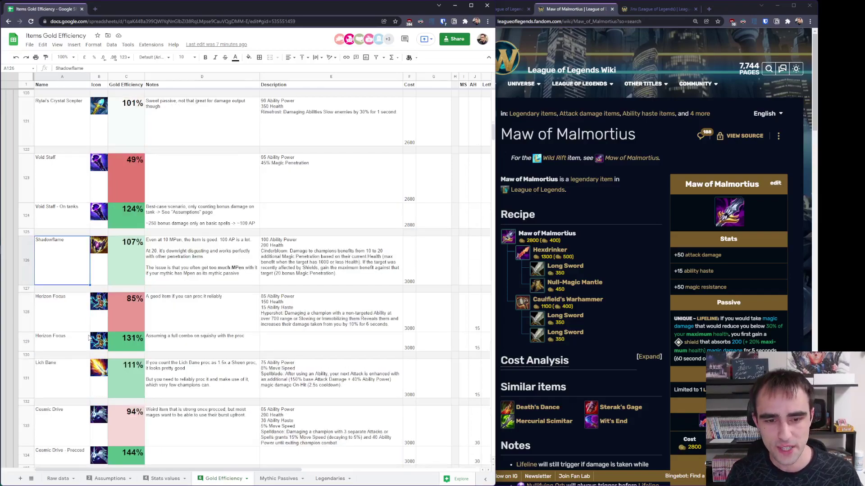
{"action": "scroll", "coordinate": [89, 338], "scroll_direction": "down", "scroll_amount": 1}
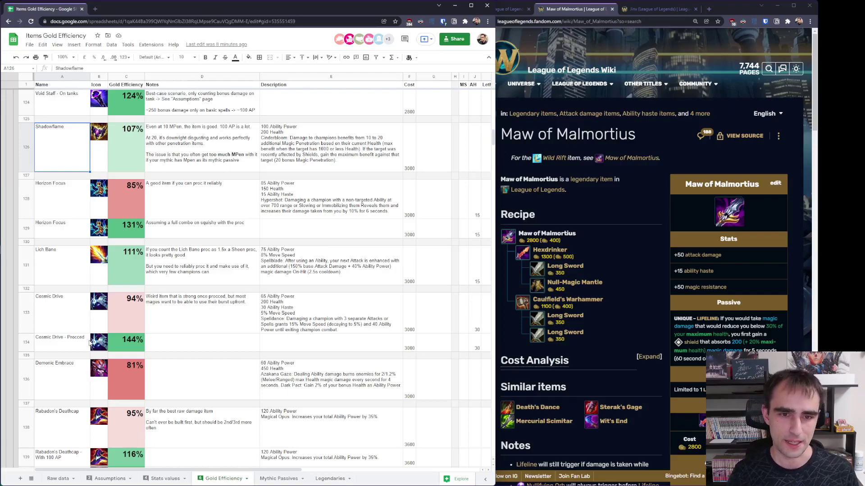
{"action": "left_click", "coordinate": [24, 265]}
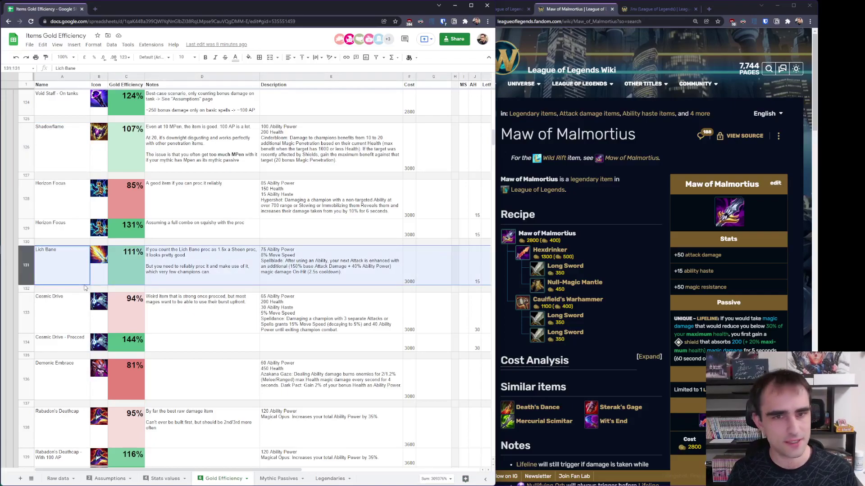
Review the items above Lich Bane again, from Banshee's Veil and Void Staff to Horizon Focus
{"action": "scroll", "coordinate": [72, 308], "scroll_direction": "up", "scroll_amount": 1}
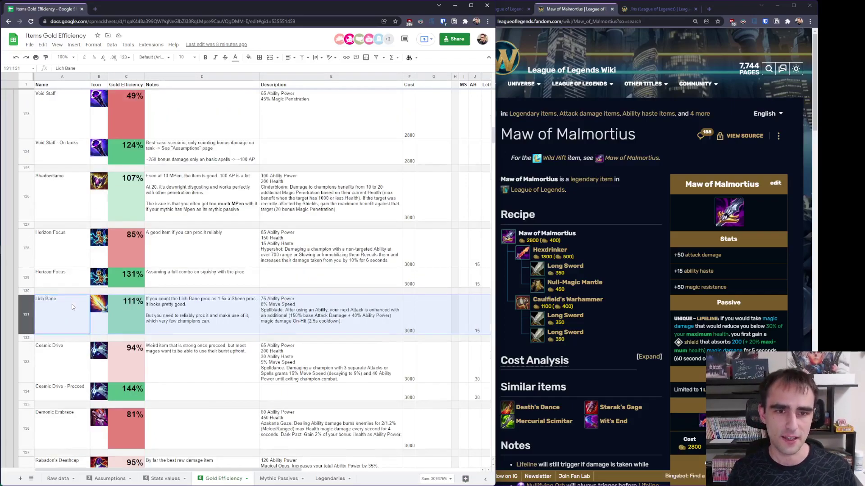
{"action": "scroll", "coordinate": [72, 307], "scroll_direction": "up", "scroll_amount": 5}
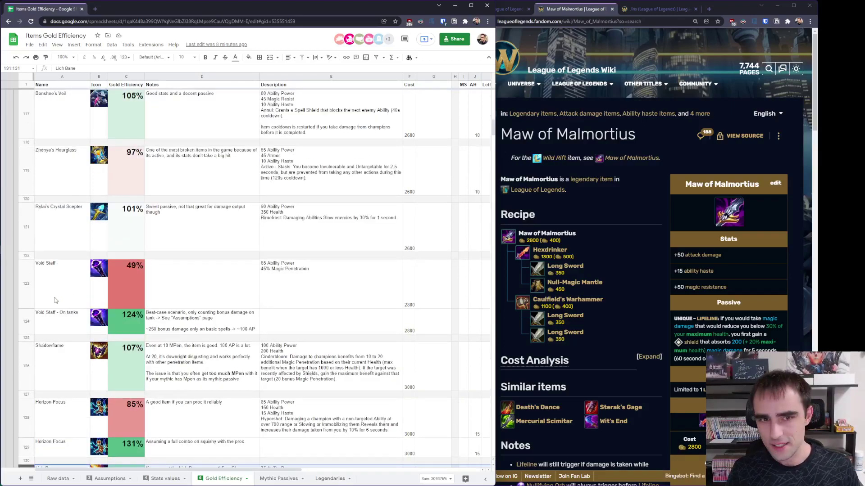
{"action": "scroll", "coordinate": [68, 249], "scroll_direction": "down", "scroll_amount": 1}
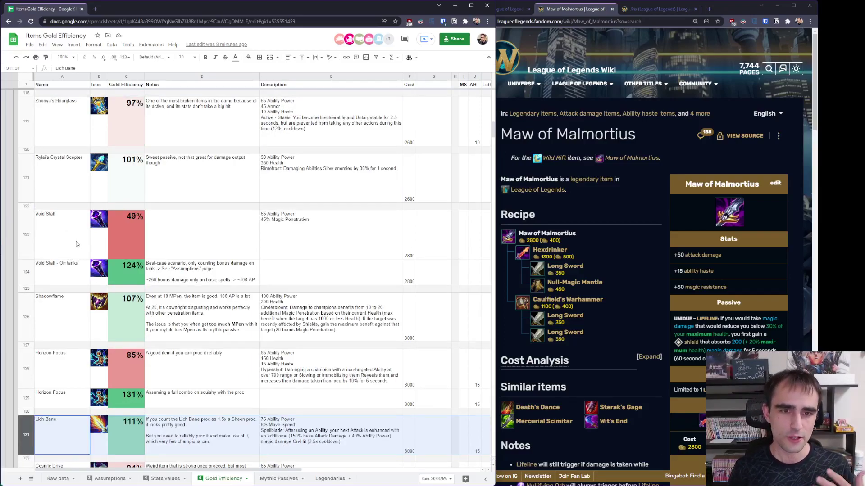
{"action": "scroll", "coordinate": [75, 241], "scroll_direction": "up", "scroll_amount": 1}
{"action": "scroll", "coordinate": [75, 236], "scroll_direction": "down", "scroll_amount": 2}
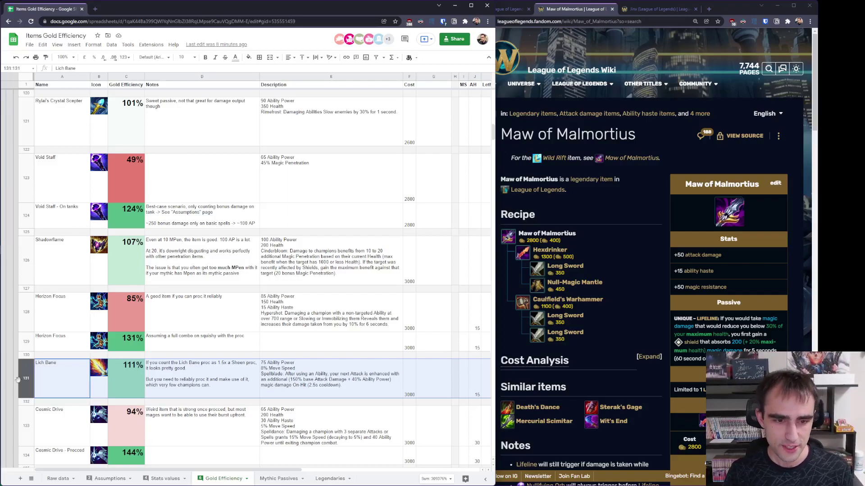
Select the Lich Bane name cell and look over the Cosmic Drive and Demonic Embrace rows beneath it
{"action": "left_click", "coordinate": [47, 381]}
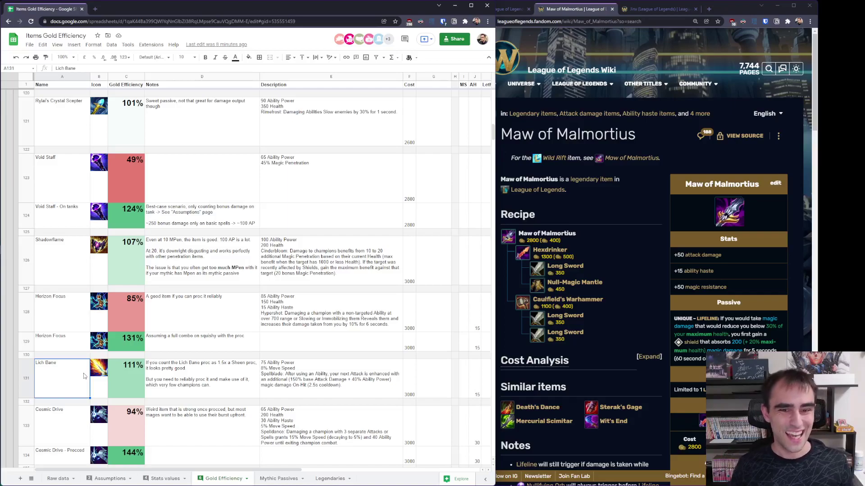
{"action": "scroll", "coordinate": [231, 366], "scroll_direction": "down", "scroll_amount": 1}
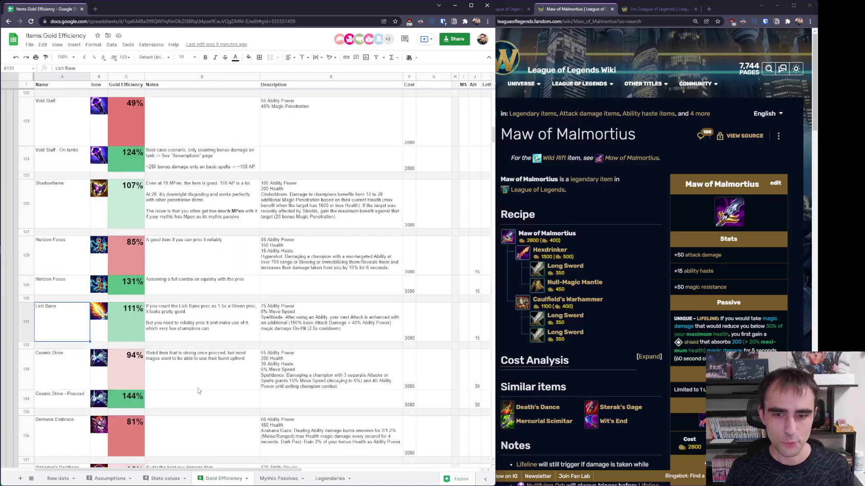
{"action": "scroll", "coordinate": [250, 380], "scroll_direction": "down", "scroll_amount": 1}
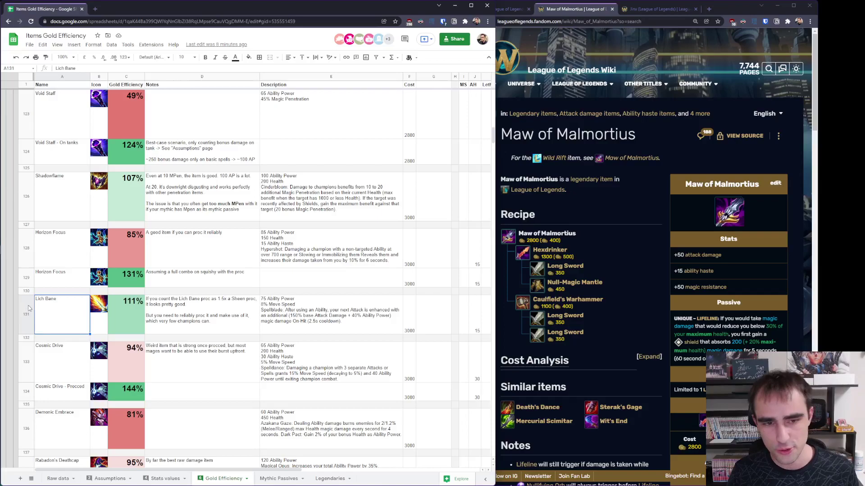
Look over the items from Lich Bane to Rabadon's Deathcap, check the Assumptions and Stats values sheets, and return to the Gold Efficiency sheet
{"action": "scroll", "coordinate": [52, 307], "scroll_direction": "down", "scroll_amount": 1}
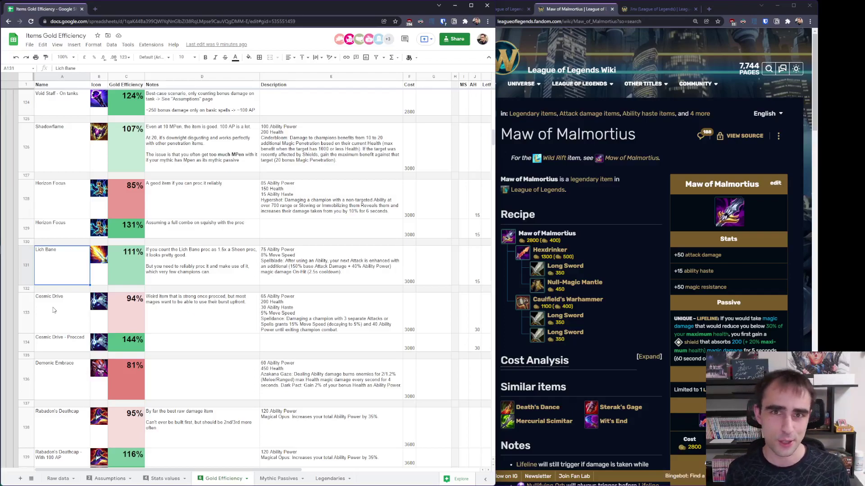
{"action": "scroll", "coordinate": [135, 398], "scroll_direction": "down", "scroll_amount": 3}
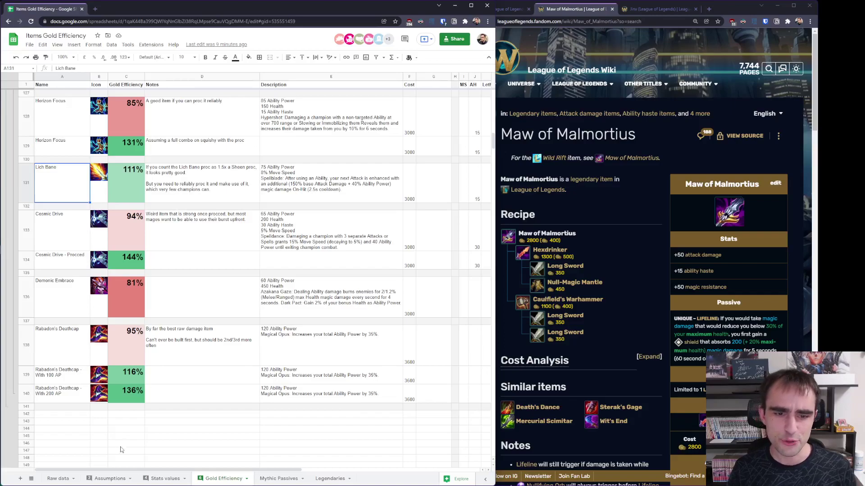
{"action": "left_click", "coordinate": [115, 478]}
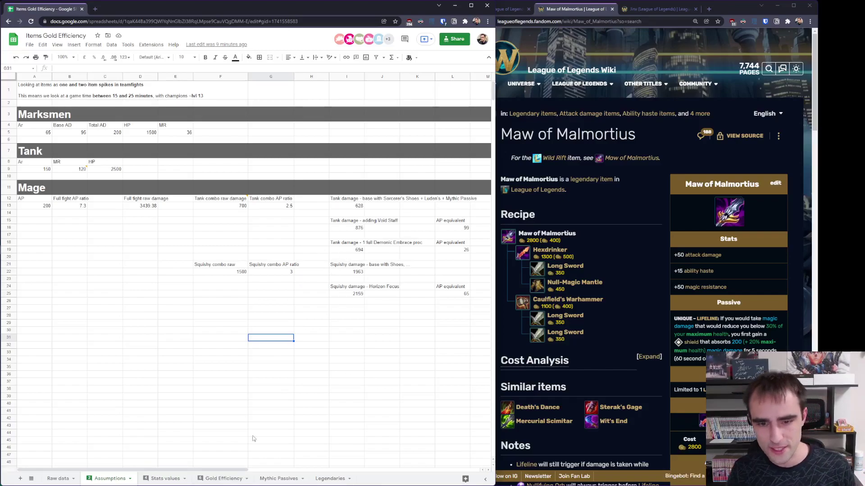
{"action": "left_click", "coordinate": [158, 479]}
{"action": "left_click", "coordinate": [226, 480]}
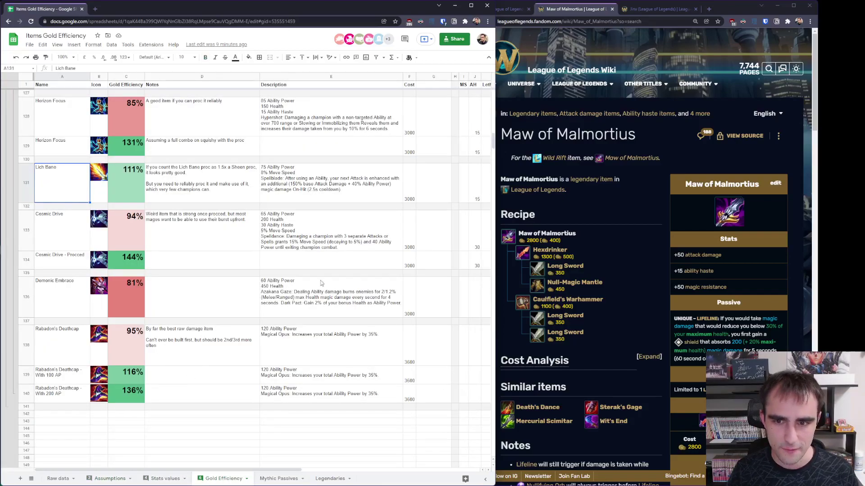
Set Demonic Embrace's AP value to 110 and select its Gold Efficiency cell
{"action": "left_click", "coordinate": [340, 294]}
{"action": "key", "text": "Return"}
{"action": "key", "text": "Return"}
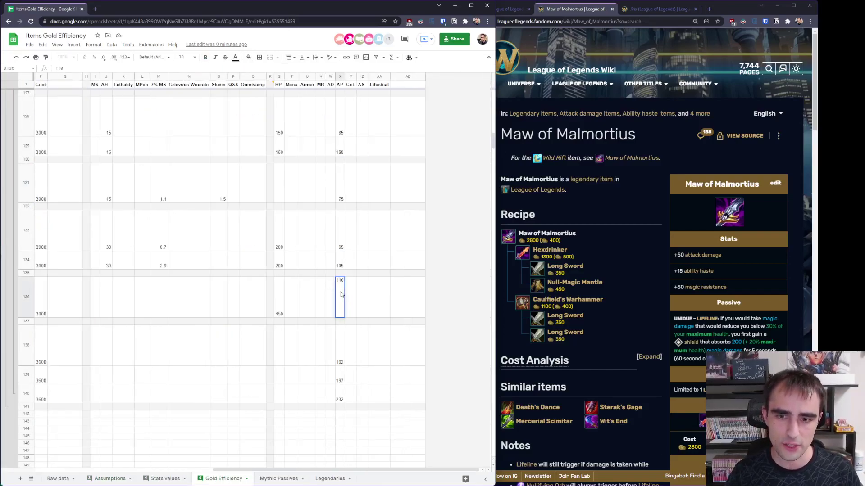
{"action": "scroll", "coordinate": [127, 296], "scroll_direction": "left", "scroll_amount": 10}
{"action": "left_click", "coordinate": [127, 296]}
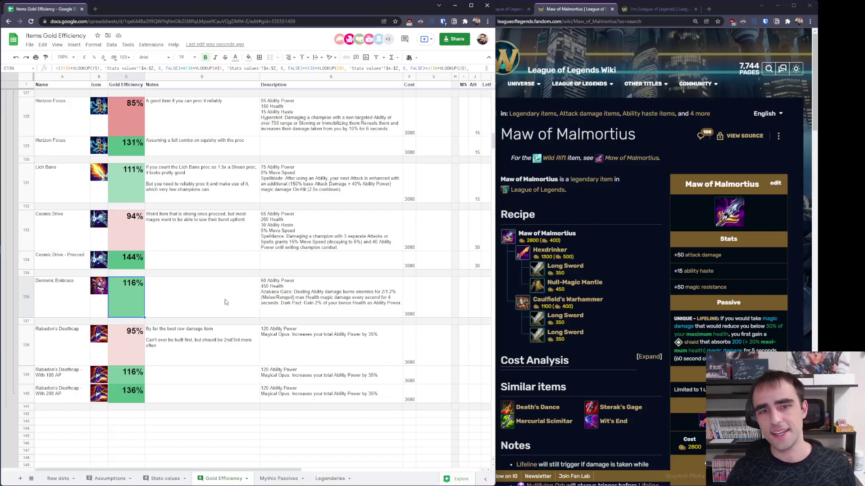
Expand the Mages Mythics group and select the note cell of the Luden's Tempest - Damage as AP row
{"action": "scroll", "coordinate": [221, 301], "scroll_direction": "up", "scroll_amount": 15}
{"action": "scroll", "coordinate": [220, 306], "scroll_direction": "up", "scroll_amount": 5}
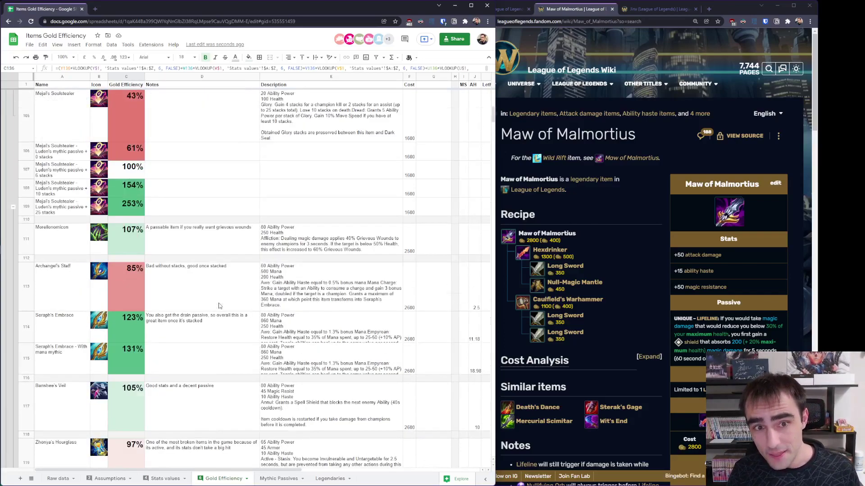
{"action": "scroll", "coordinate": [228, 295], "scroll_direction": "right", "scroll_amount": 8}
{"action": "scroll", "coordinate": [228, 295], "scroll_direction": "left", "scroll_amount": 8}
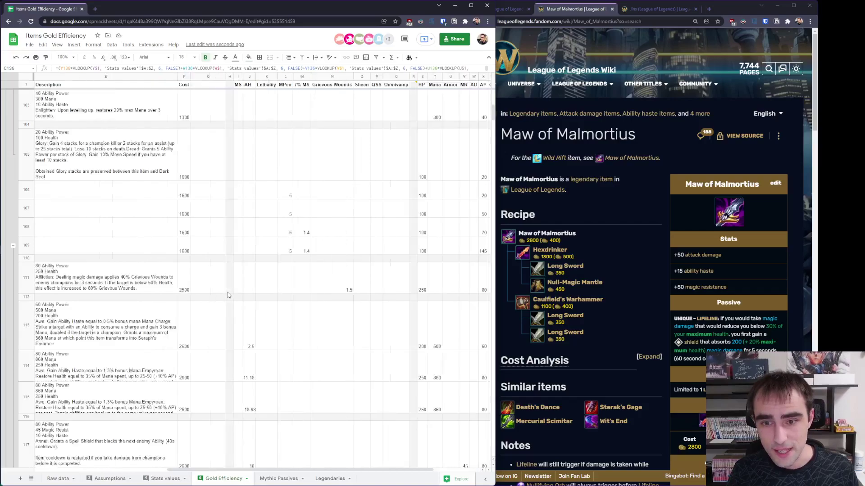
{"action": "scroll", "coordinate": [227, 292], "scroll_direction": "up", "scroll_amount": 10}
{"action": "scroll", "coordinate": [228, 289], "scroll_direction": "up", "scroll_amount": 3}
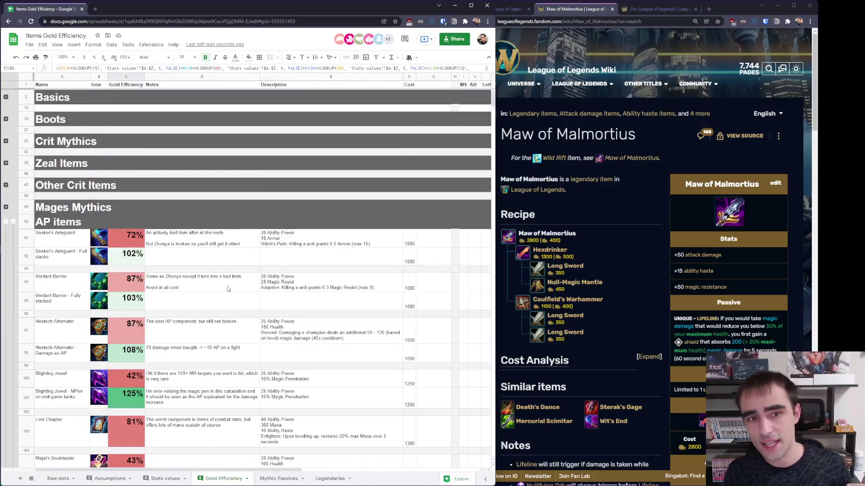
{"action": "left_click", "coordinate": [6, 207]}
{"action": "scroll", "coordinate": [154, 330], "scroll_direction": "down", "scroll_amount": 2}
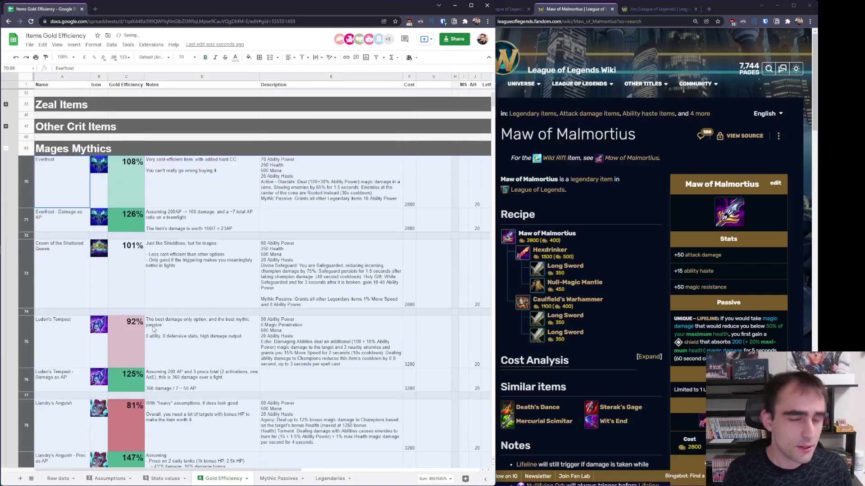
{"action": "scroll", "coordinate": [153, 330], "scroll_direction": "down", "scroll_amount": 2}
{"action": "left_click", "coordinate": [153, 330]}
Review the gold efficiency and notes of the AP items, from Seeker's Armguard down to Rabadon's Deathcap
{"action": "scroll", "coordinate": [154, 329], "scroll_direction": "down", "scroll_amount": 15}
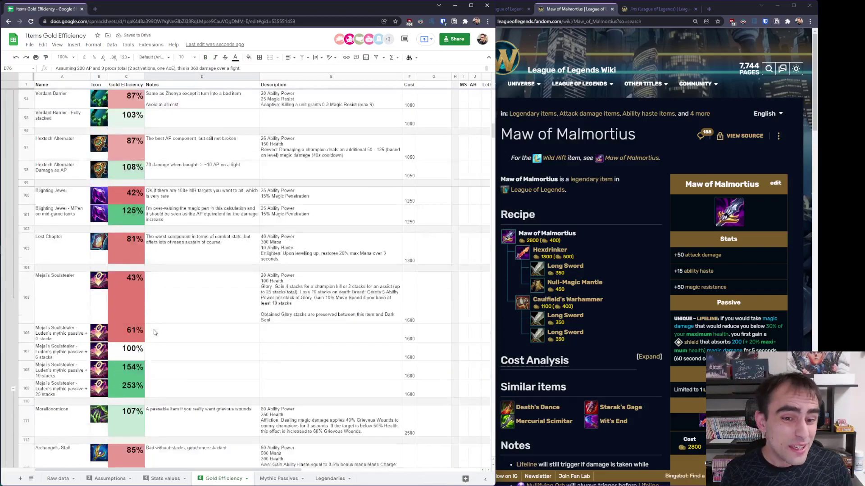
{"action": "scroll", "coordinate": [153, 330], "scroll_direction": "up", "scroll_amount": 5}
{"action": "scroll", "coordinate": [153, 337], "scroll_direction": "down", "scroll_amount": 5}
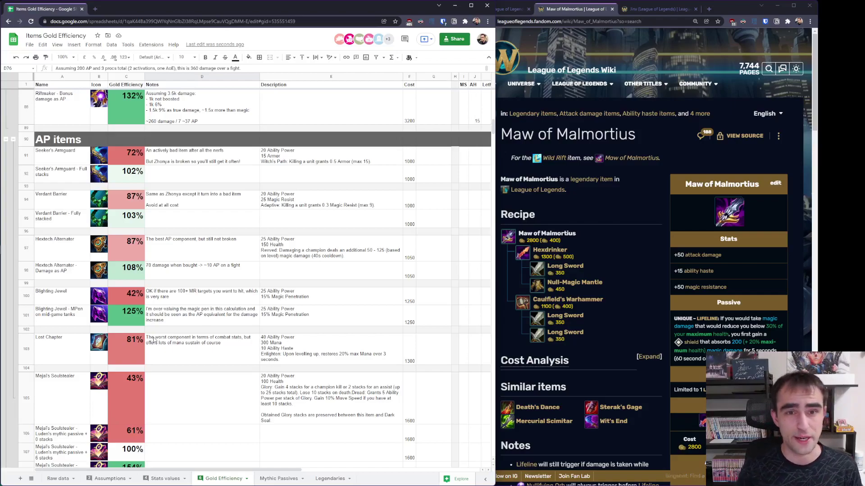
{"action": "scroll", "coordinate": [160, 327], "scroll_direction": "down", "scroll_amount": 10}
{"action": "scroll", "coordinate": [159, 327], "scroll_direction": "down", "scroll_amount": 8}
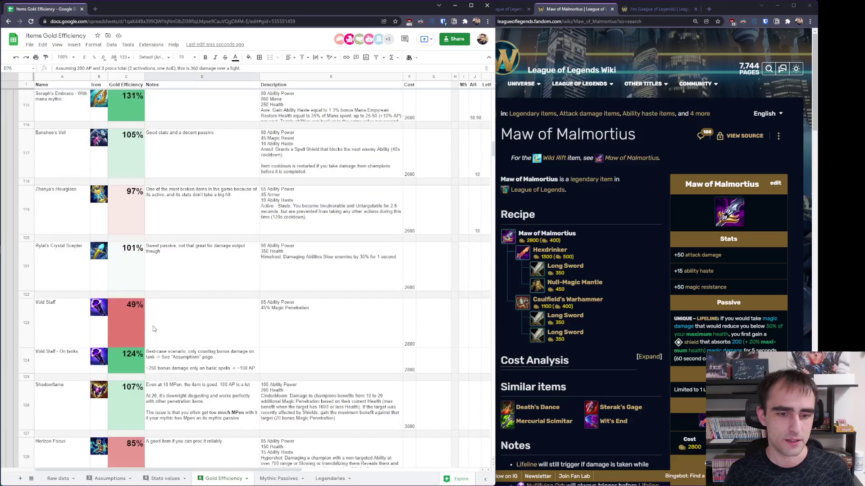
{"action": "scroll", "coordinate": [217, 357], "scroll_direction": "down", "scroll_amount": 2}
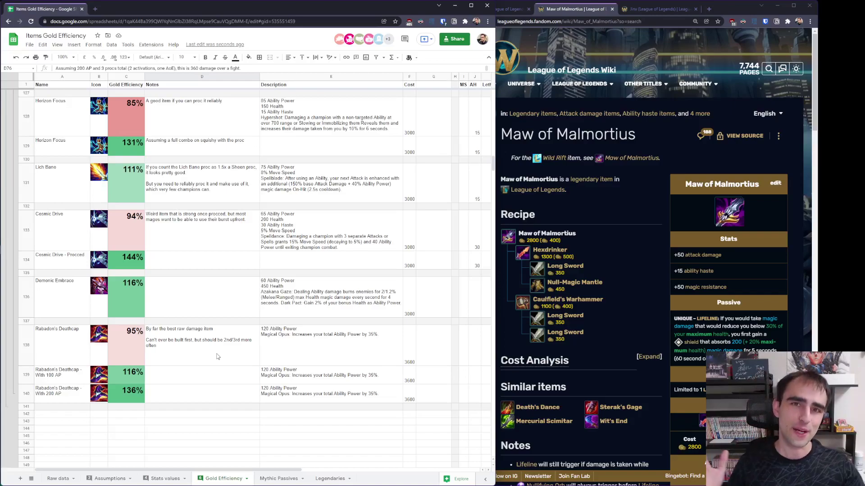
{"action": "scroll", "coordinate": [212, 342], "scroll_direction": "up", "scroll_amount": 15}
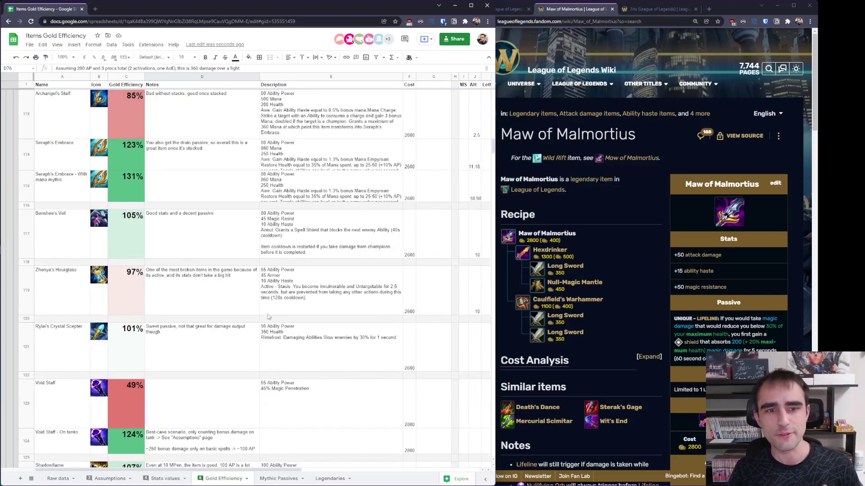
{"action": "scroll", "coordinate": [195, 308], "scroll_direction": "up", "scroll_amount": 8}
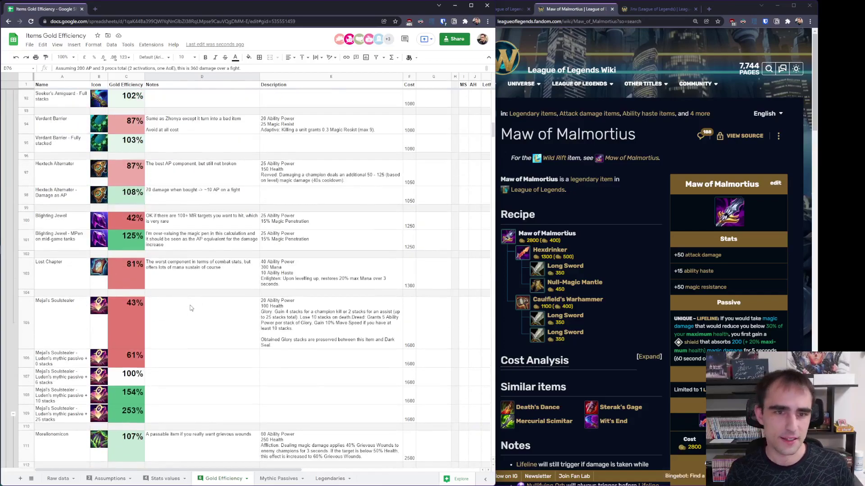
{"action": "scroll", "coordinate": [193, 305], "scroll_direction": "down", "scroll_amount": 2}
{"action": "scroll", "coordinate": [194, 305], "scroll_direction": "down", "scroll_amount": 5}
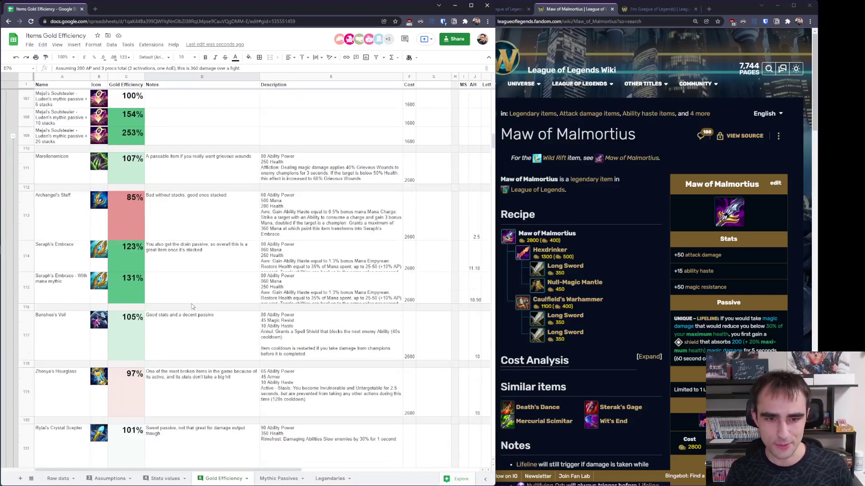
{"action": "scroll", "coordinate": [171, 311], "scroll_direction": "down", "scroll_amount": 2}
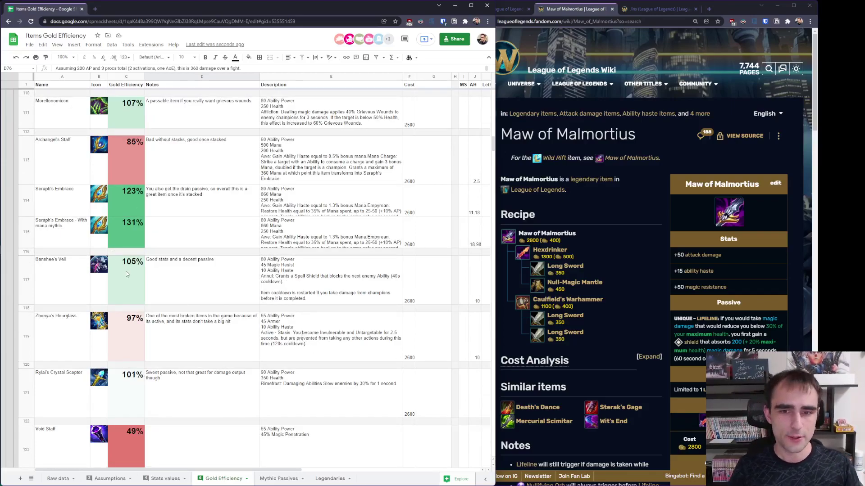
{"action": "scroll", "coordinate": [128, 275], "scroll_direction": "down", "scroll_amount": 10}
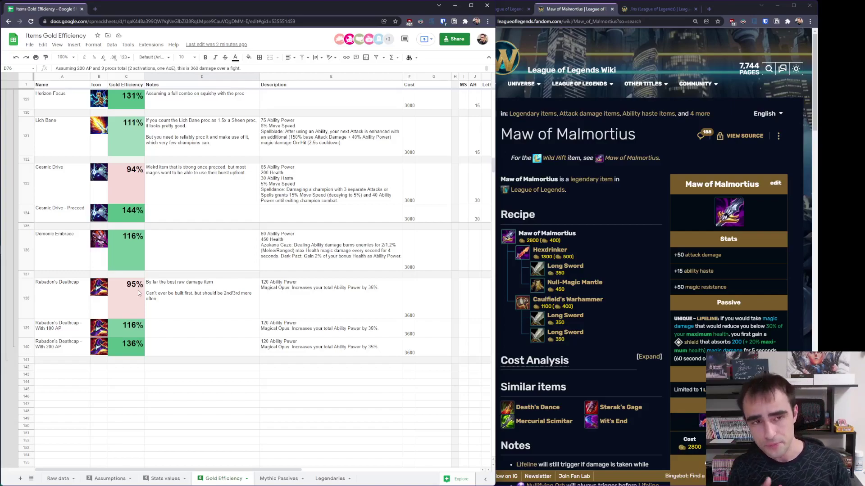
Go back to the start of the AP items section and compare the components, Mejai's Soulstealer and the legendaries down to Horizon Focus
{"action": "scroll", "coordinate": [137, 290], "scroll_direction": "up", "scroll_amount": 15}
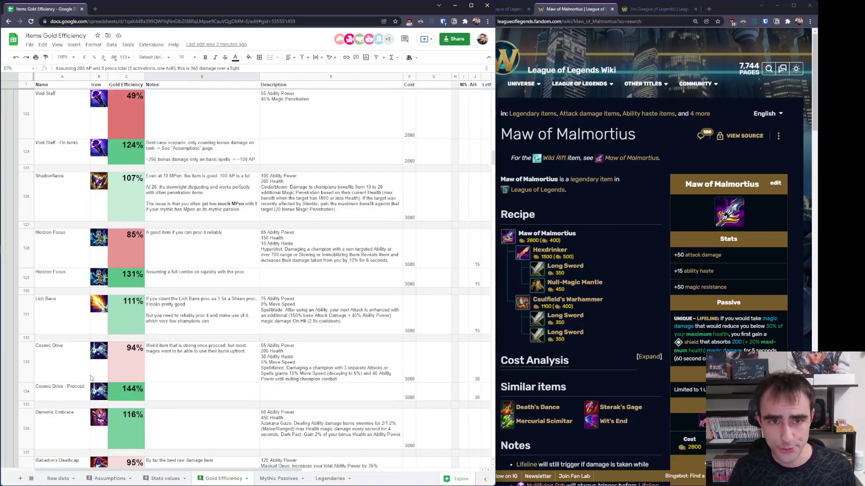
{"action": "scroll", "coordinate": [94, 373], "scroll_direction": "up", "scroll_amount": 8}
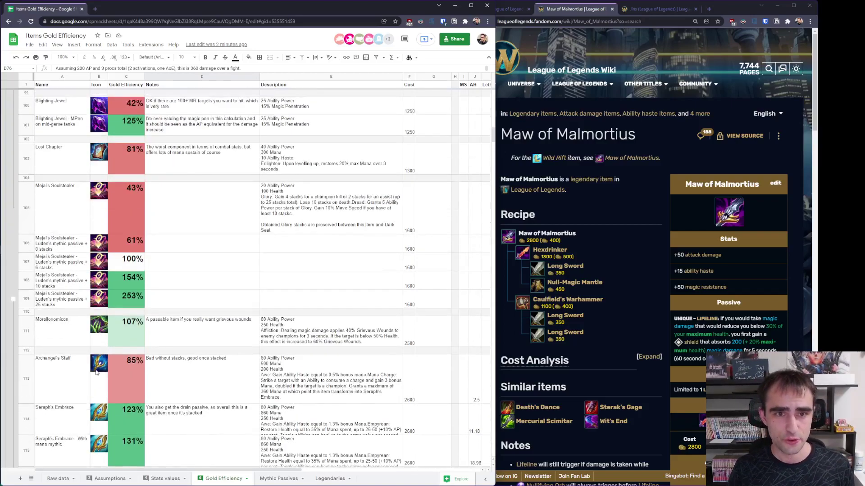
{"action": "scroll", "coordinate": [97, 372], "scroll_direction": "up", "scroll_amount": 5}
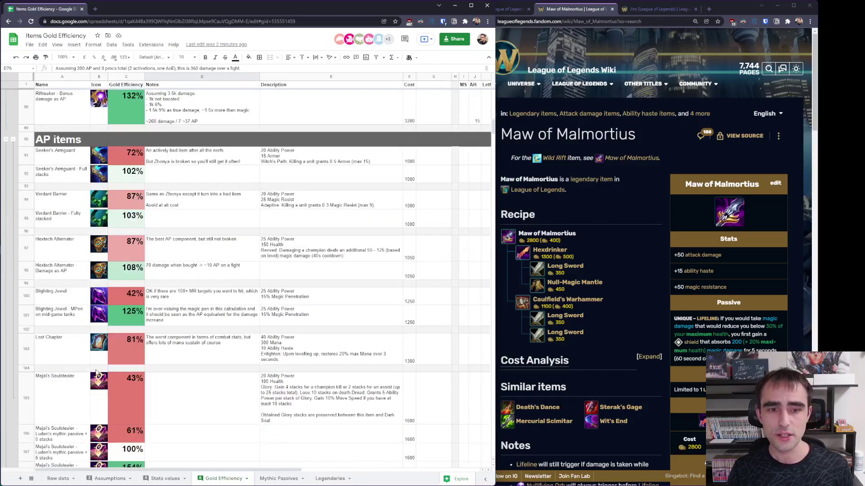
{"action": "scroll", "coordinate": [99, 374], "scroll_direction": "down", "scroll_amount": 5}
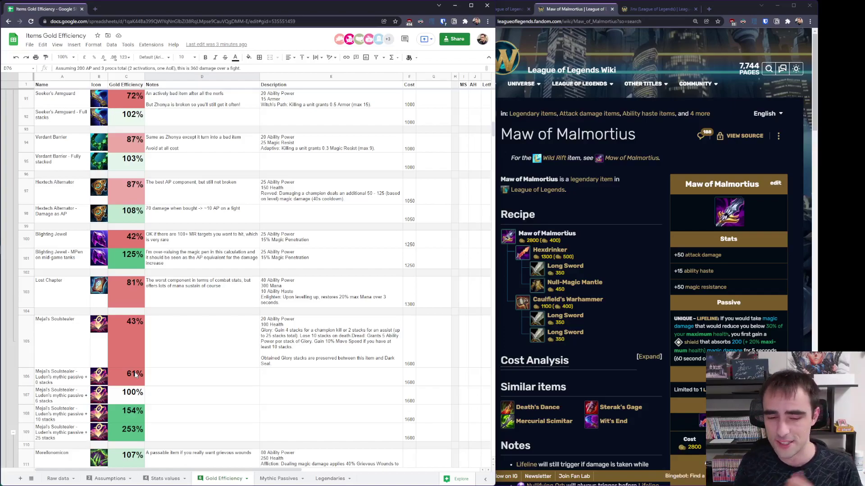
{"action": "scroll", "coordinate": [160, 360], "scroll_direction": "down", "scroll_amount": 5}
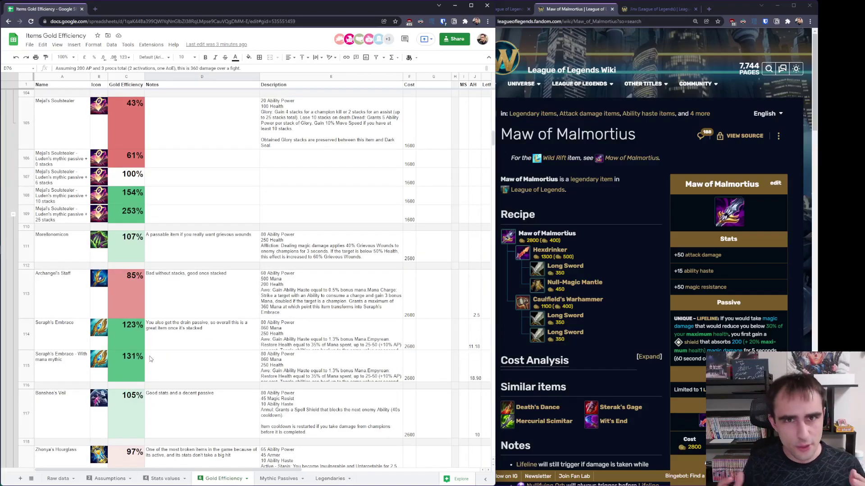
{"action": "scroll", "coordinate": [153, 358], "scroll_direction": "down", "scroll_amount": 7}
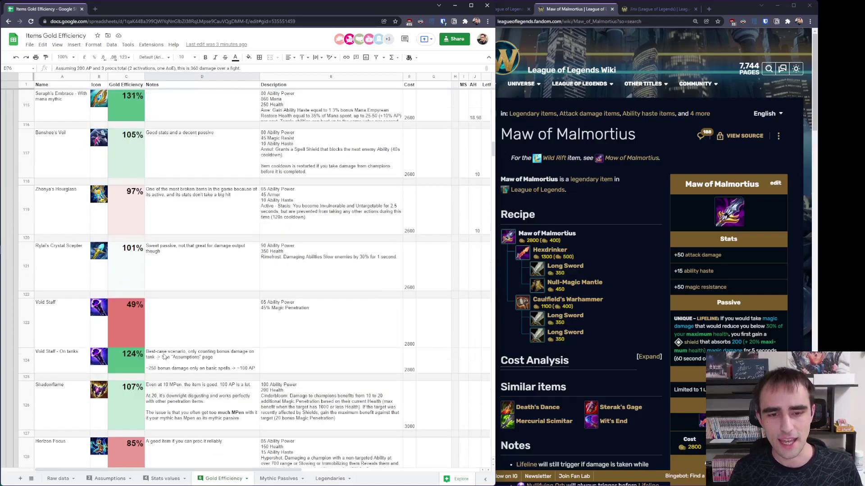
{"action": "scroll", "coordinate": [165, 355], "scroll_direction": "down", "scroll_amount": 1}
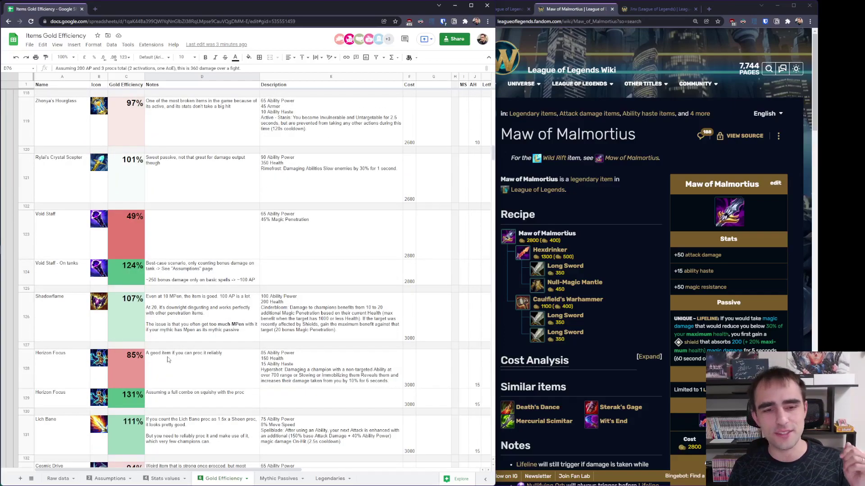
Compare Shadowflame through Rabadon's Deathcap, and return to the items between Void Staff and Morellonomicon
{"action": "scroll", "coordinate": [171, 351], "scroll_direction": "down", "scroll_amount": 3}
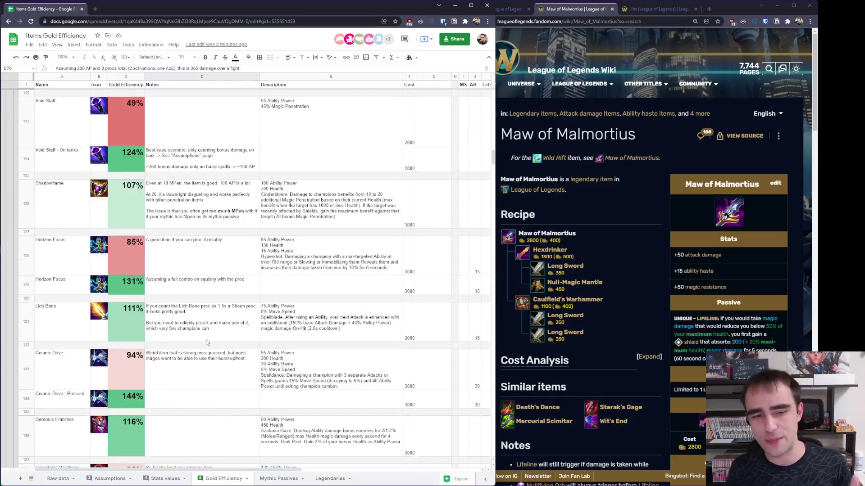
{"action": "scroll", "coordinate": [250, 342], "scroll_direction": "down", "scroll_amount": 1}
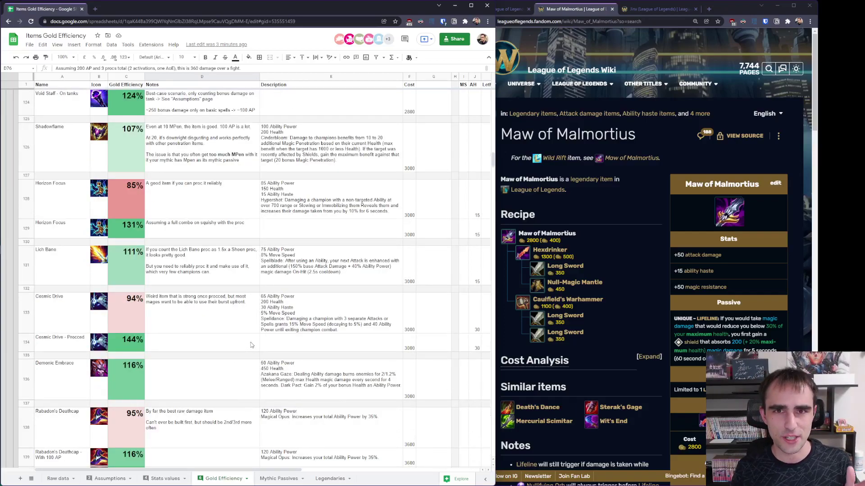
{"action": "scroll", "coordinate": [257, 338], "scroll_direction": "up", "scroll_amount": 2}
{"action": "scroll", "coordinate": [259, 337], "scroll_direction": "down", "scroll_amount": 3}
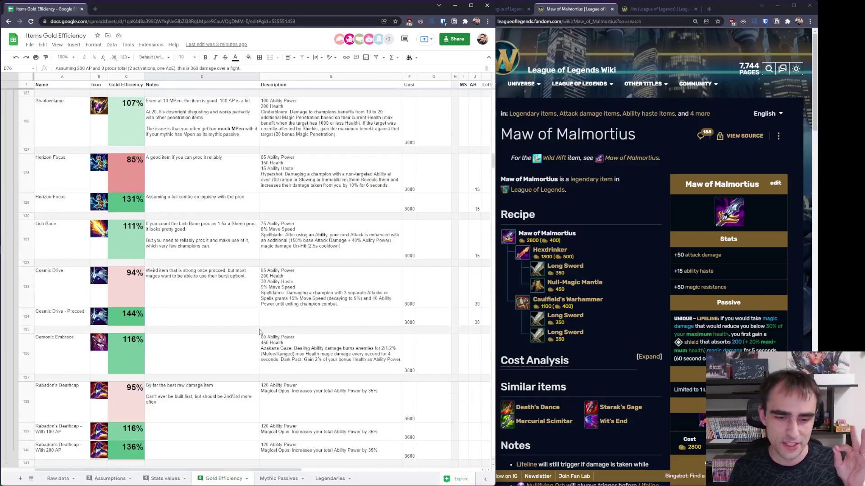
{"action": "scroll", "coordinate": [260, 333], "scroll_direction": "up", "scroll_amount": 4}
{"action": "scroll", "coordinate": [260, 332], "scroll_direction": "up", "scroll_amount": 2}
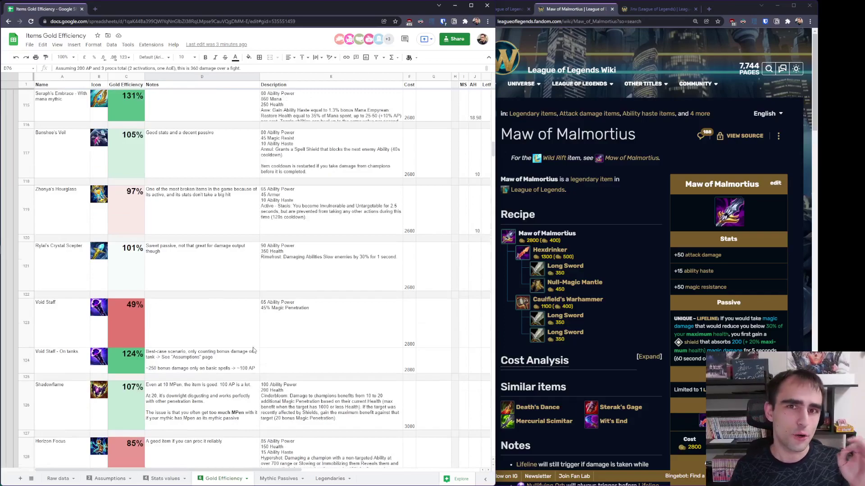
{"action": "scroll", "coordinate": [213, 355], "scroll_direction": "up", "scroll_amount": 3}
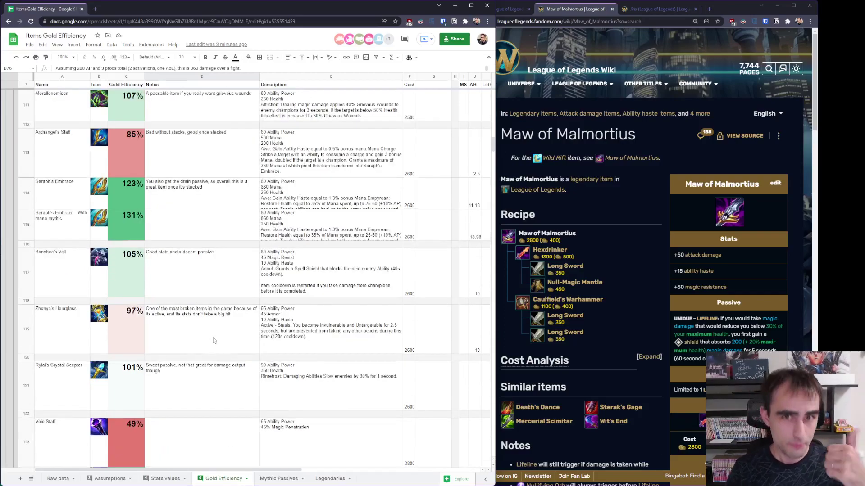